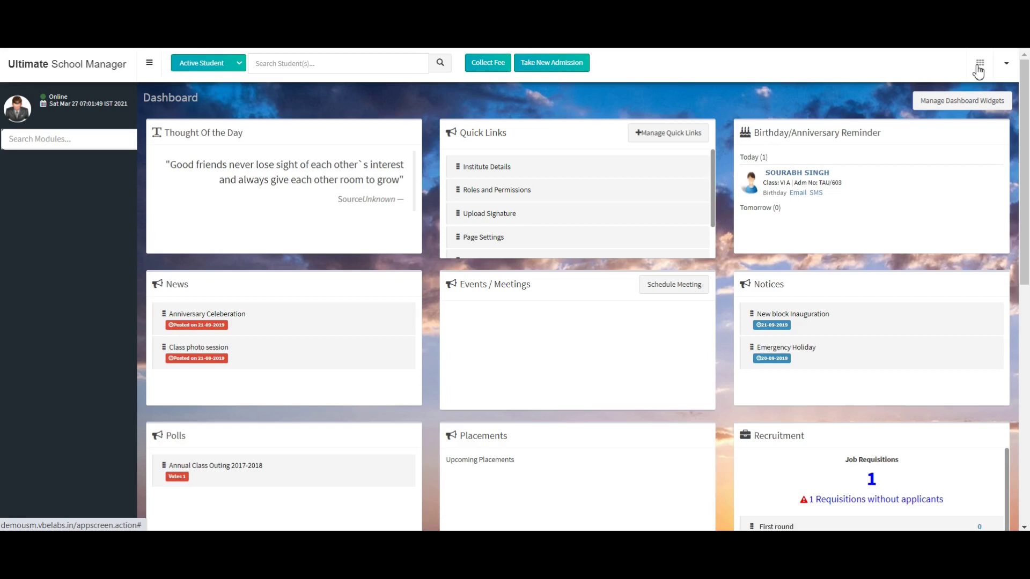
# Open the fee particulars list and inspect the modification form of the Activity Fee
pyautogui.click(948, 150)
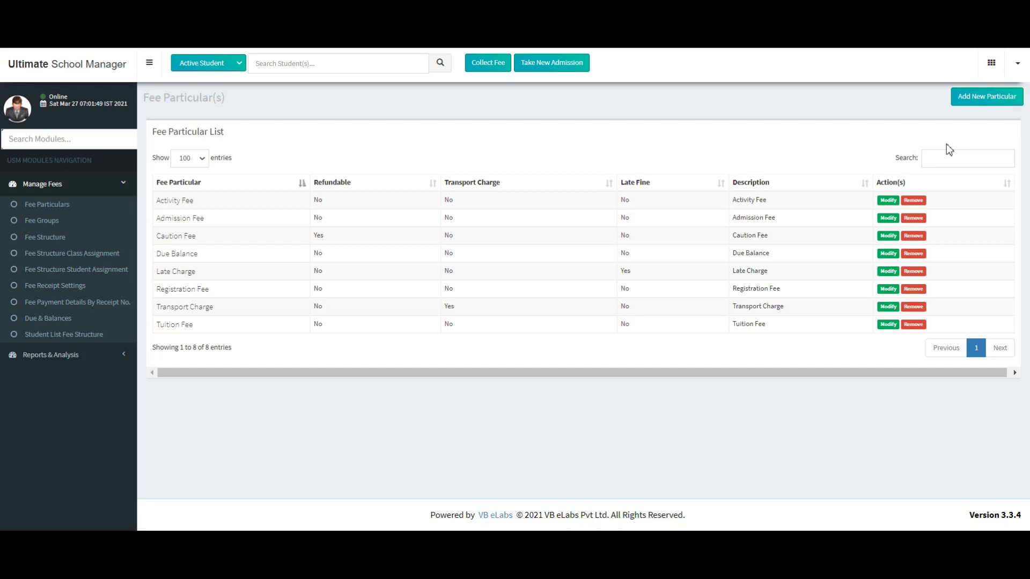
pyautogui.click(888, 200)
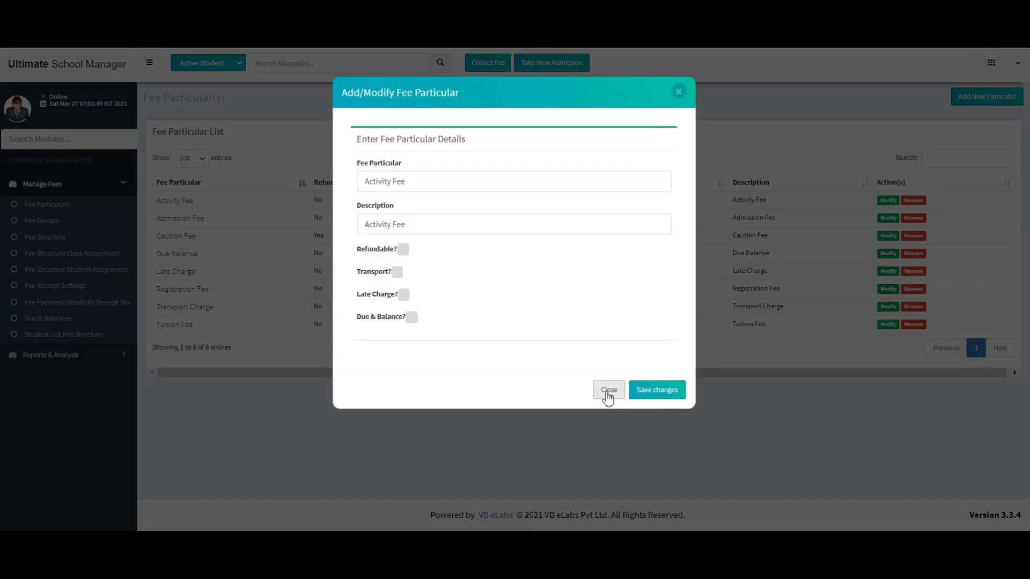
pyautogui.click(609, 391)
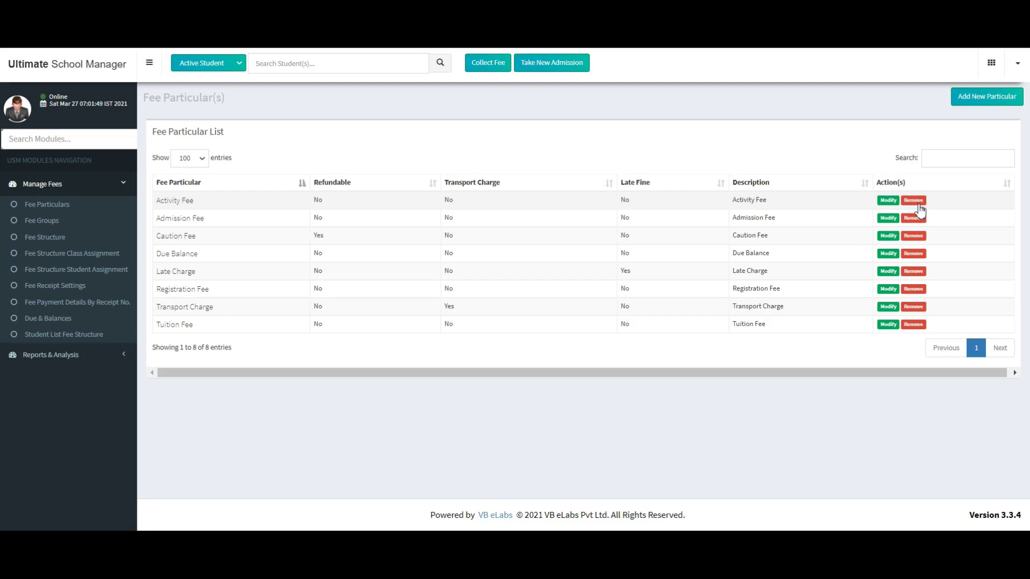
# Inspect the blank form for adding a new fee particular, including its name and description fields, and close it
pyautogui.click(982, 98)
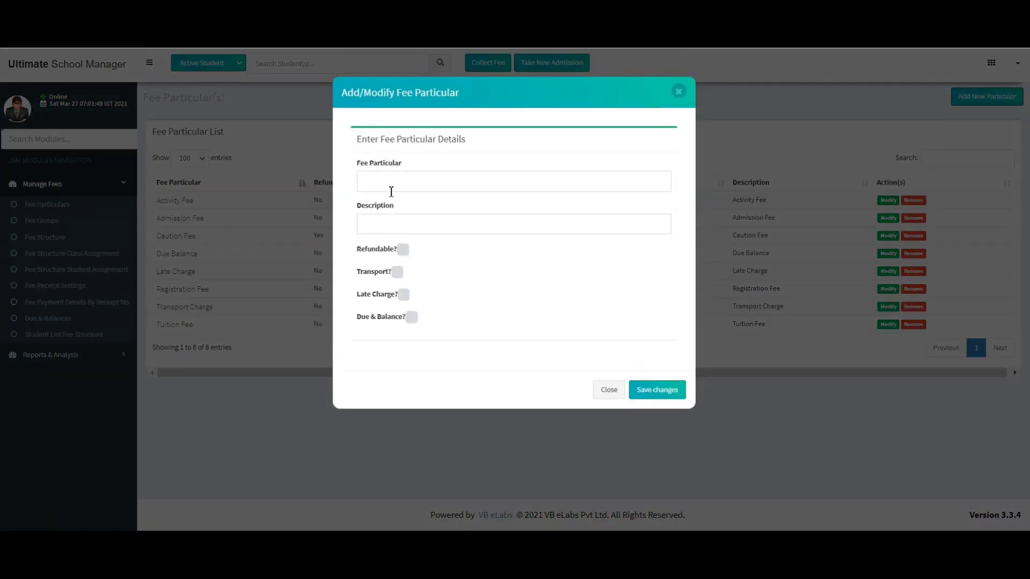
pyautogui.click(397, 187)
pyautogui.click(399, 219)
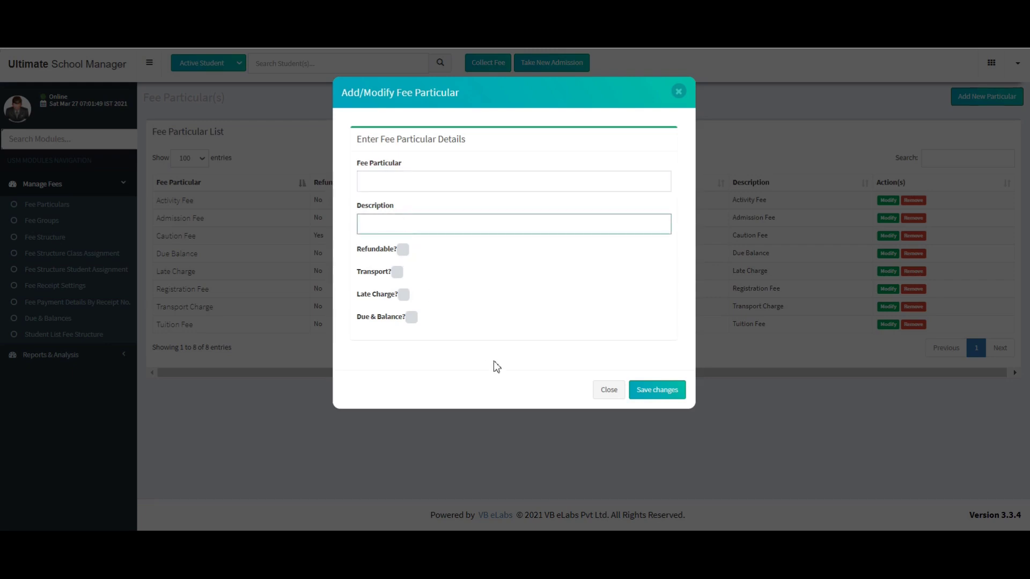
pyautogui.click(617, 397)
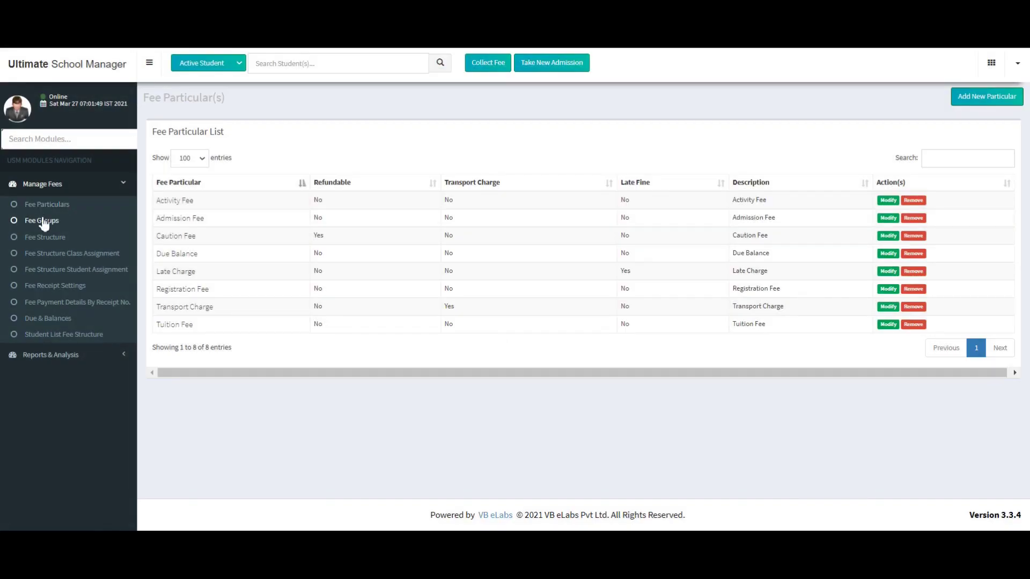
# View the fee groups, and list the fee structures for Session 2020-2021 (Active)
pyautogui.click(46, 224)
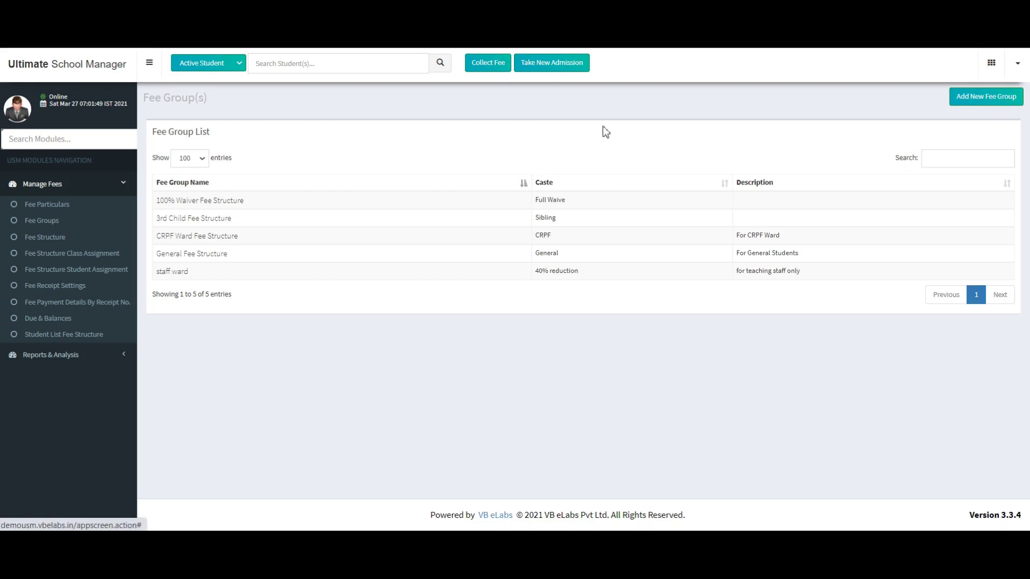
pyautogui.click(48, 239)
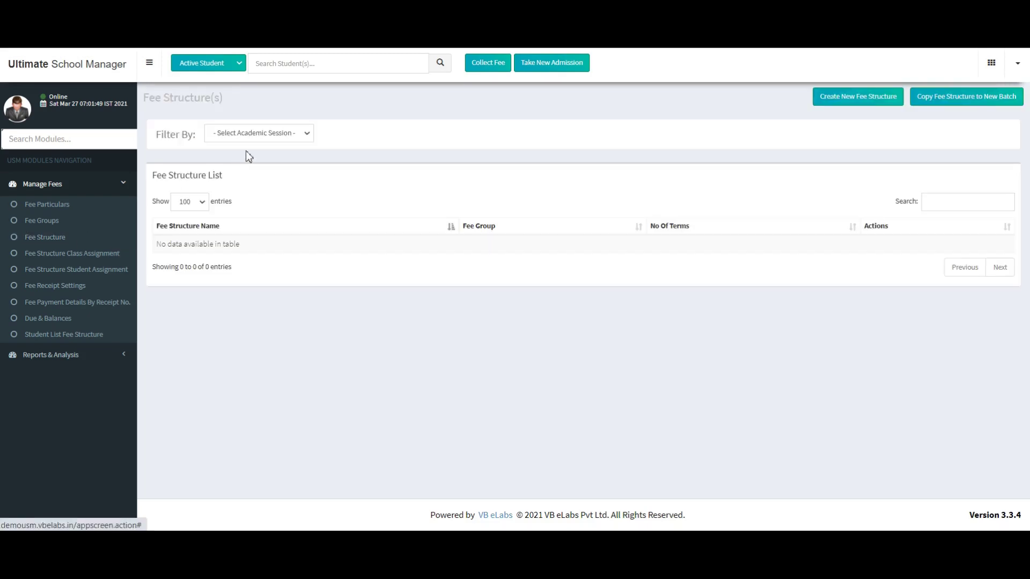
pyautogui.click(277, 136)
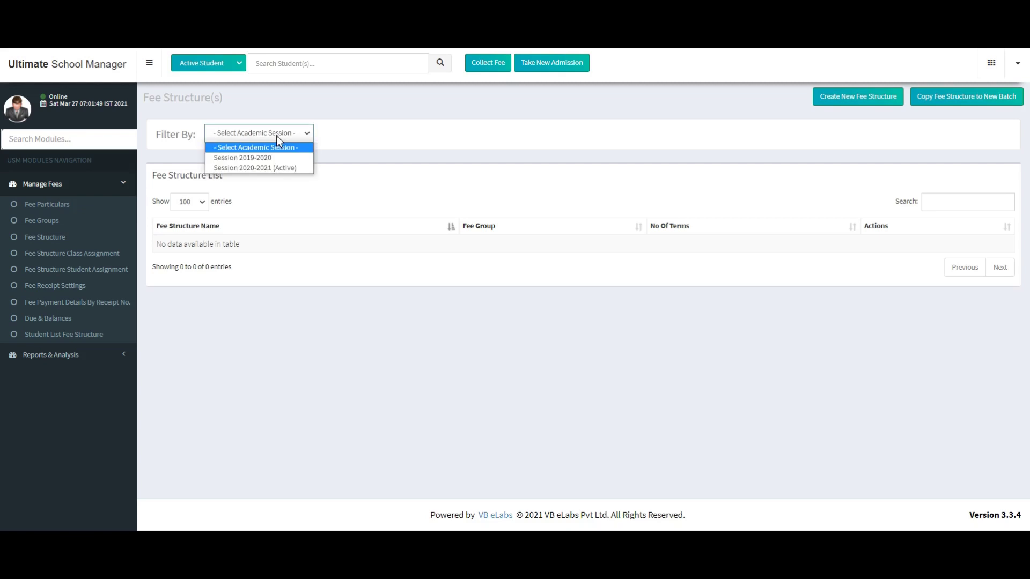
pyautogui.click(279, 167)
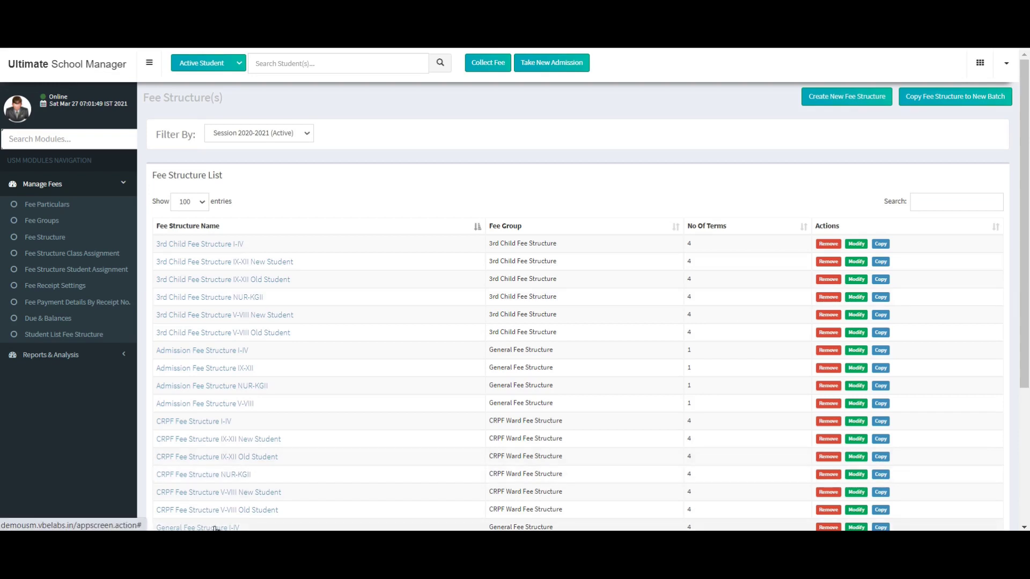
# Open General Fee Structure I-IV for modification, check its fee type and installment type options, and save it
pyautogui.click(858, 528)
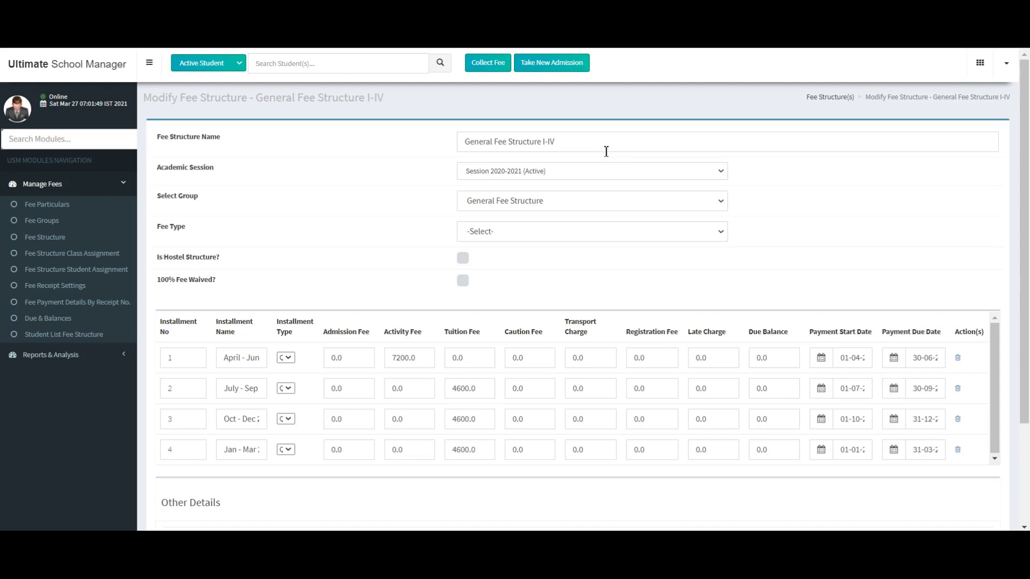
pyautogui.click(601, 237)
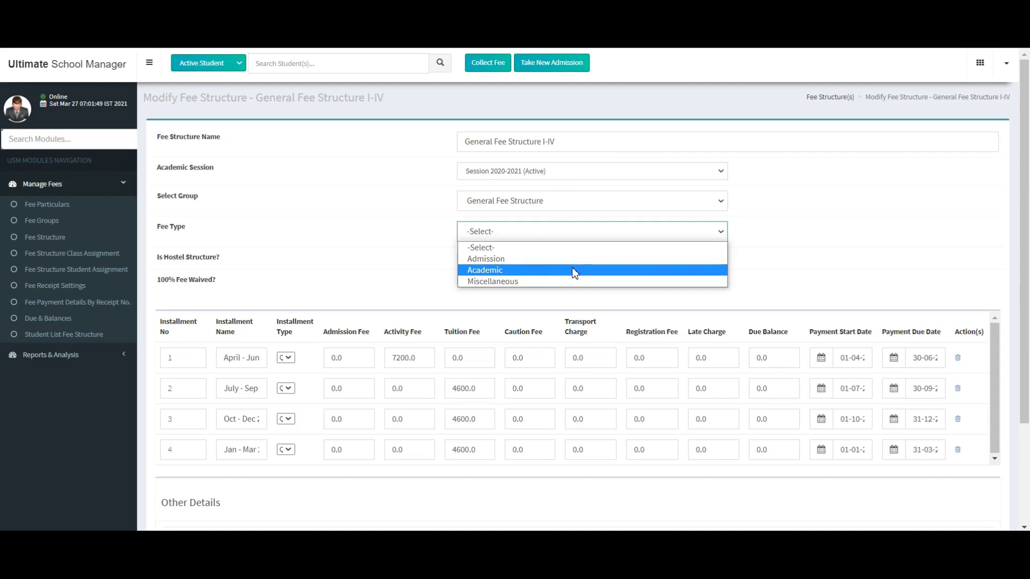
pyautogui.click(529, 310)
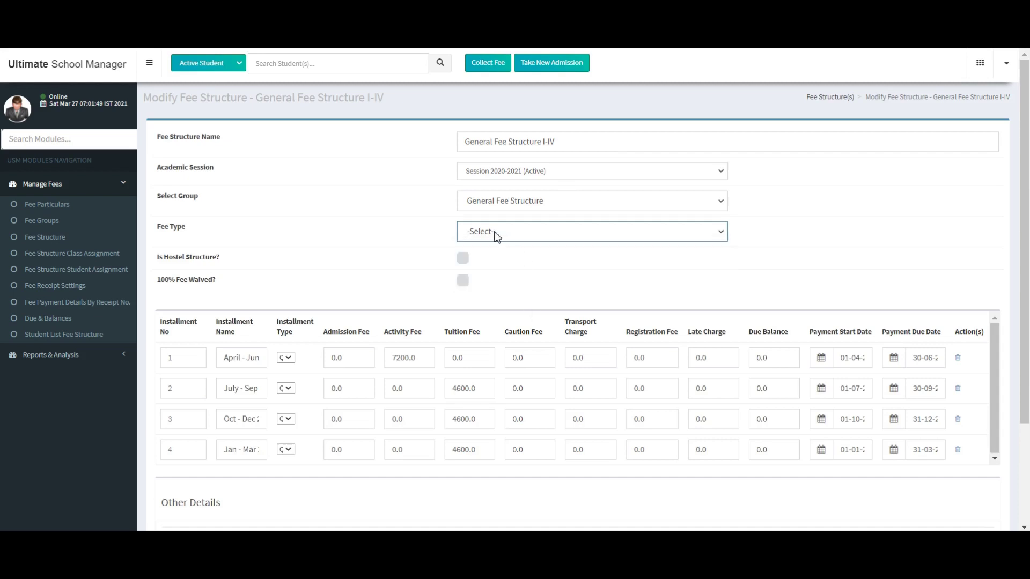
pyautogui.scroll(-3, 1028, 236)
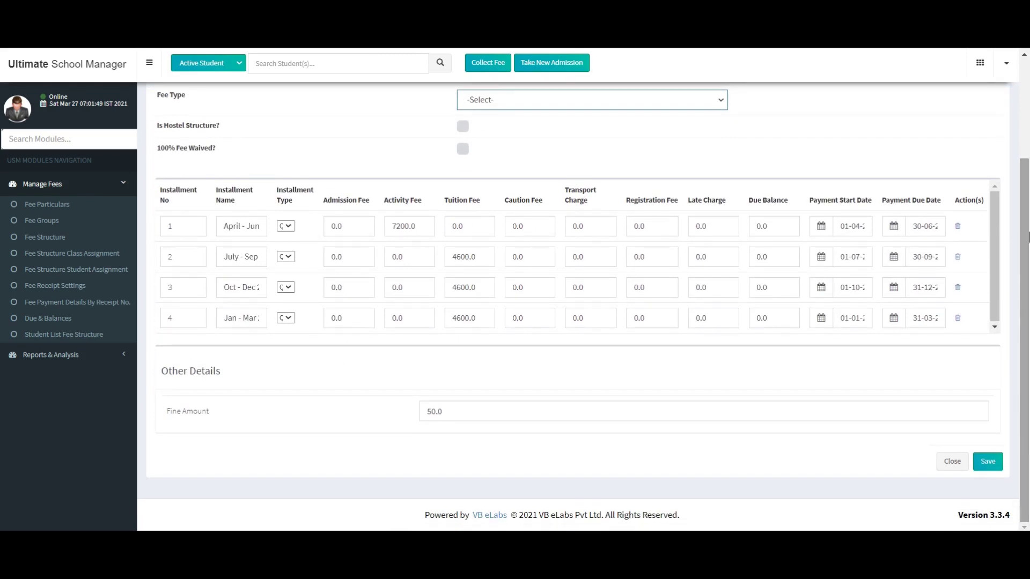
pyautogui.click(286, 226)
pyautogui.click(343, 386)
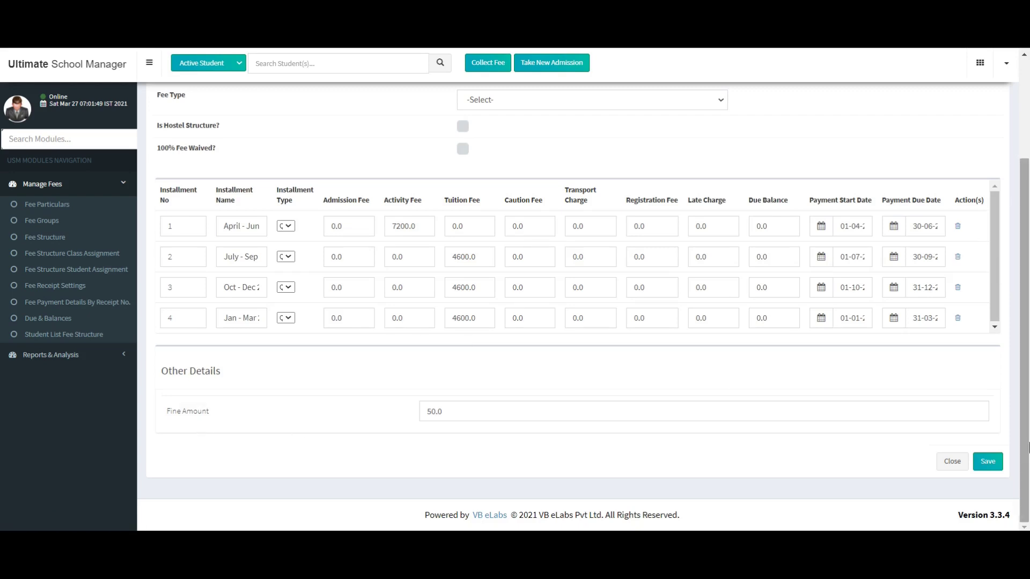
pyautogui.click(993, 465)
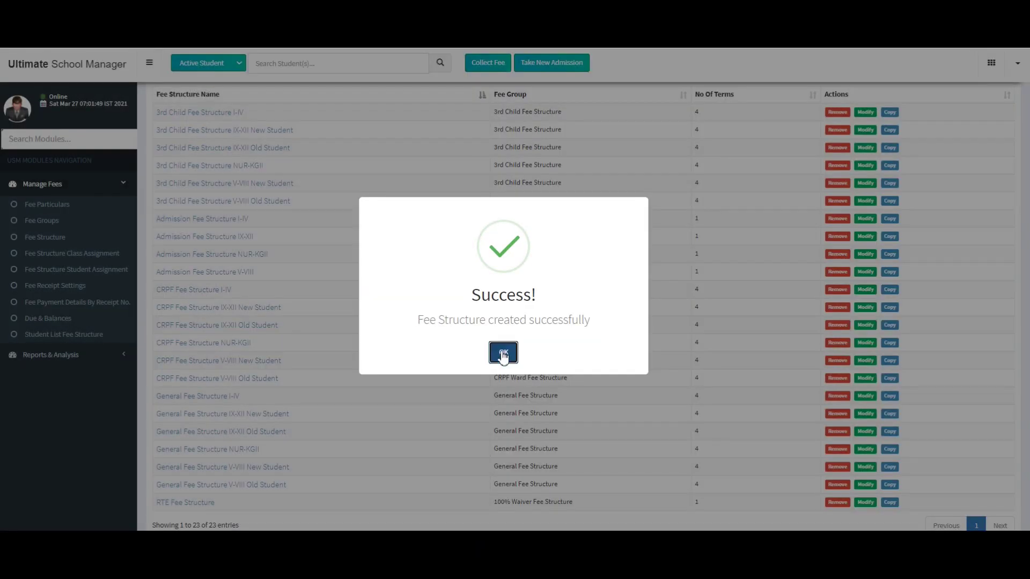
pyautogui.click(502, 352)
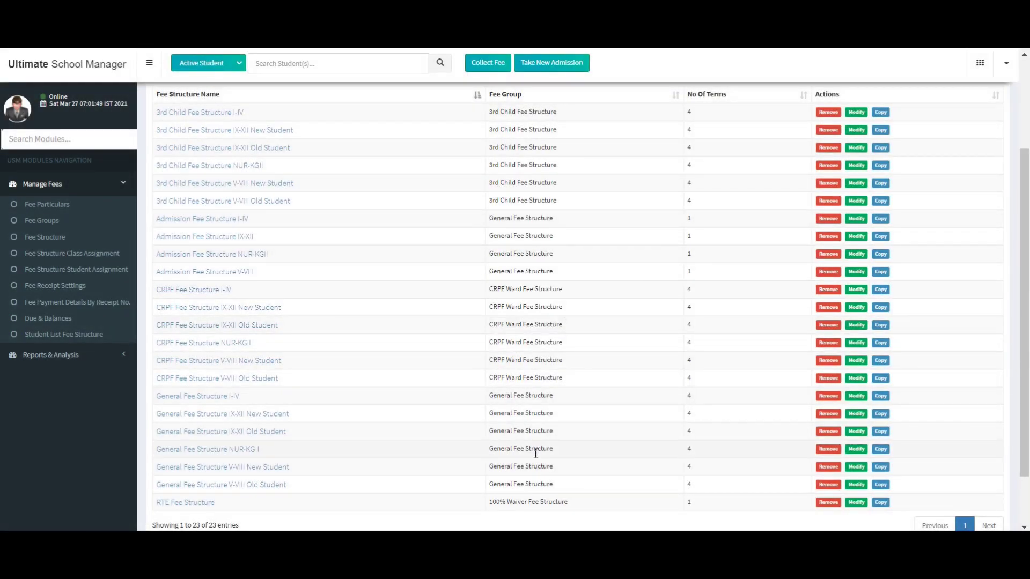
# Inspect the source and target session options for copying fee structures to a new batch, and close the dialog
pyautogui.moveTo(1025, 264); pyautogui.dragTo(1025, 107)
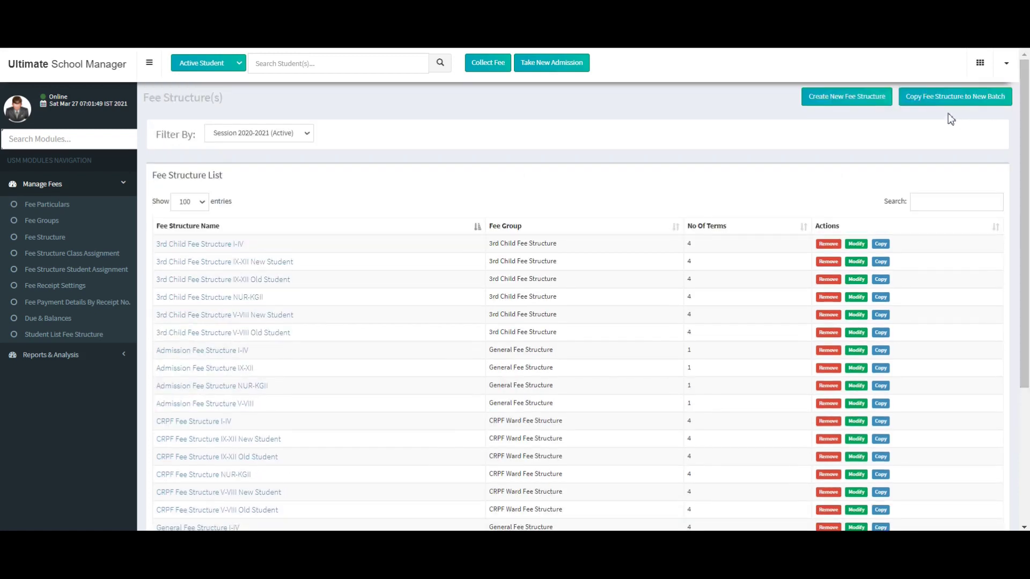
pyautogui.click(943, 104)
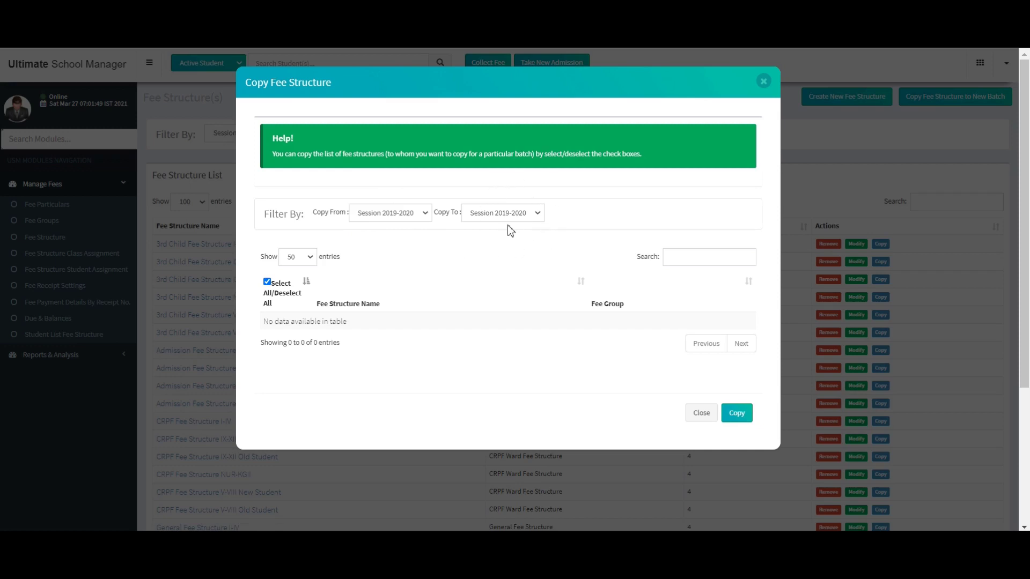
pyautogui.click(697, 415)
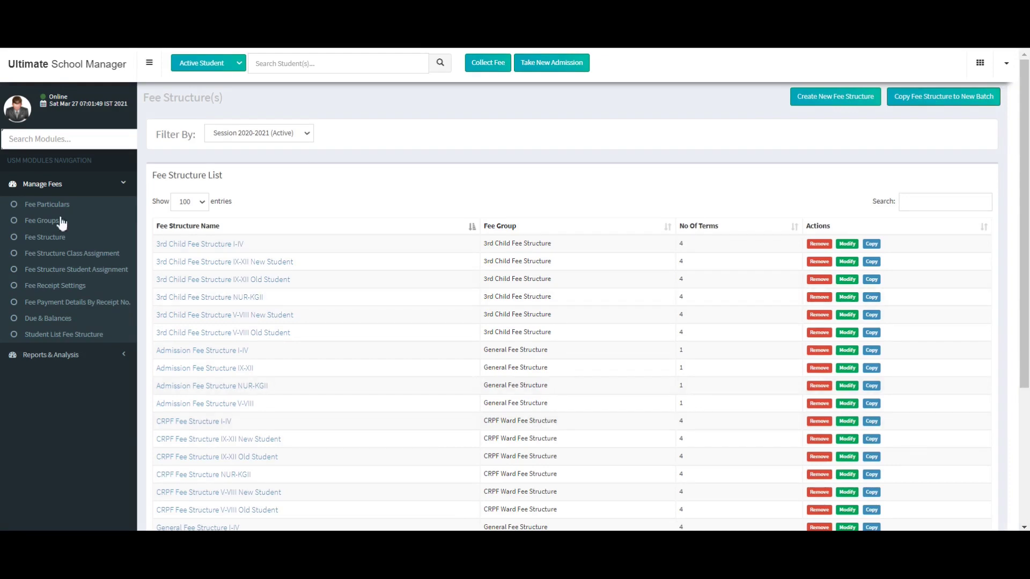
# List the fee structure class assignments for Session 2020-2021 (Active) across all courses
pyautogui.click(58, 256)
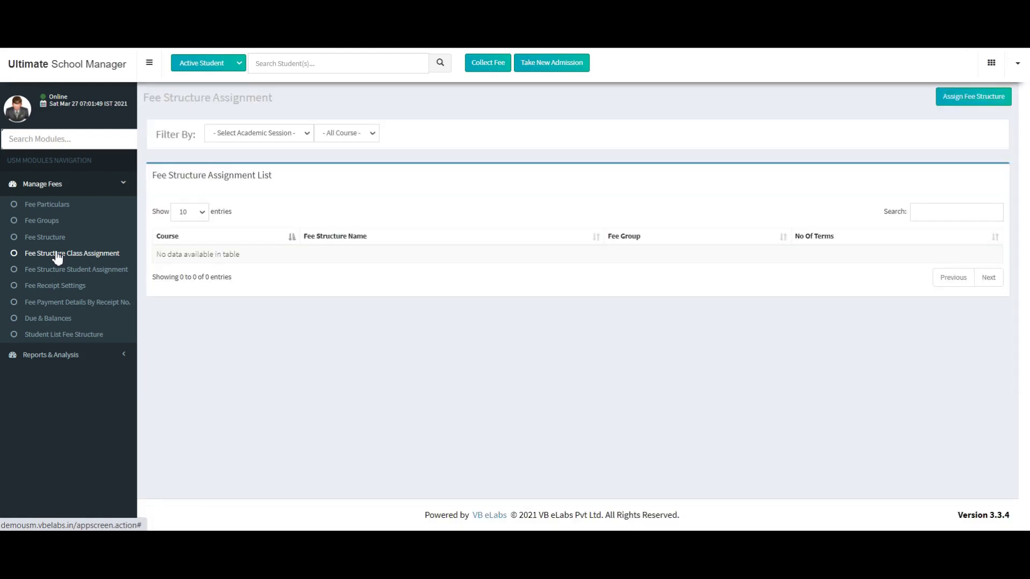
pyautogui.click(246, 134)
pyautogui.click(249, 167)
pyautogui.click(338, 137)
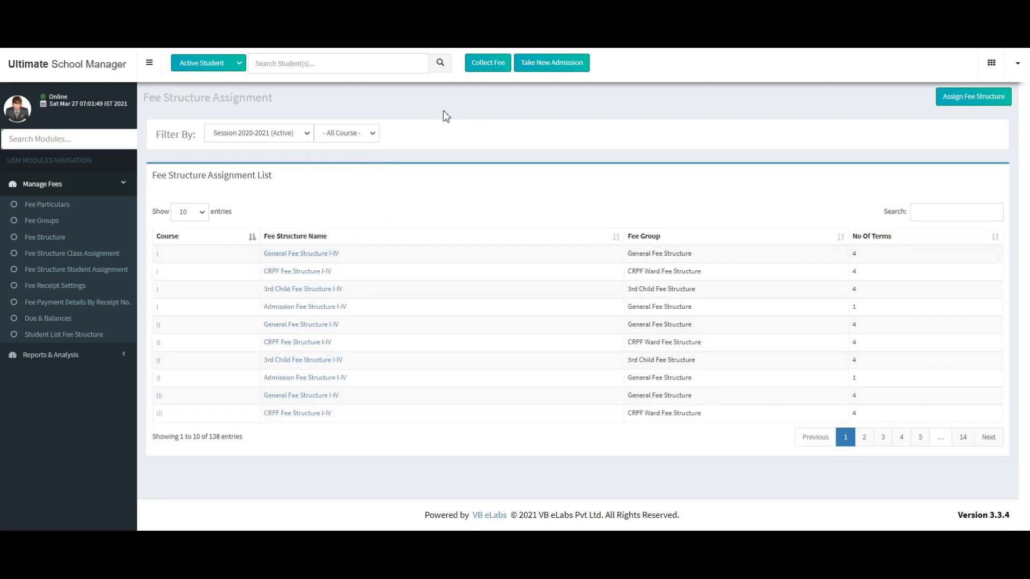
# Assign the ticked I-IV fee structures to course III for Session 2020-2021 (Active)
pyautogui.click(945, 95)
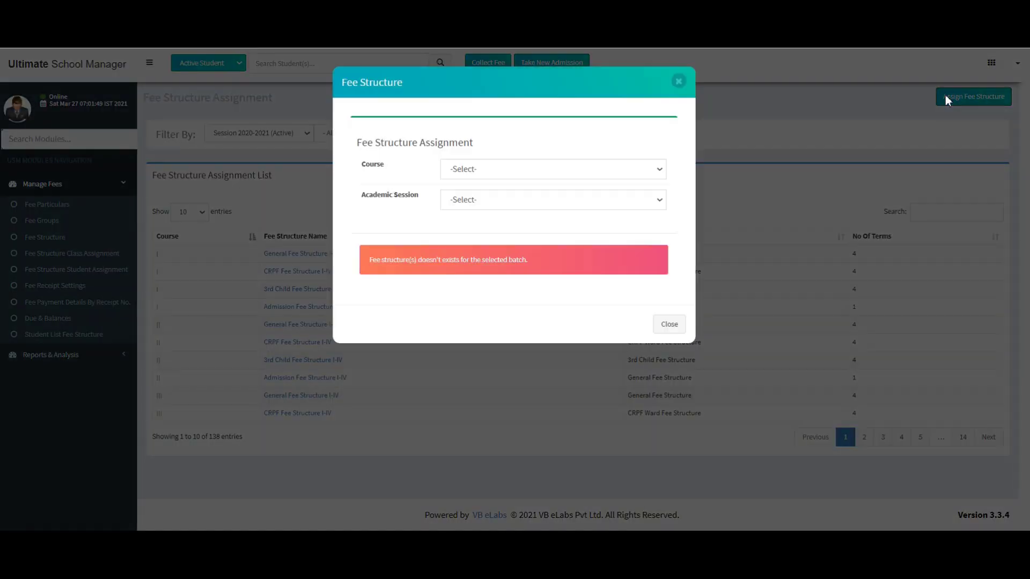
pyautogui.click(522, 173)
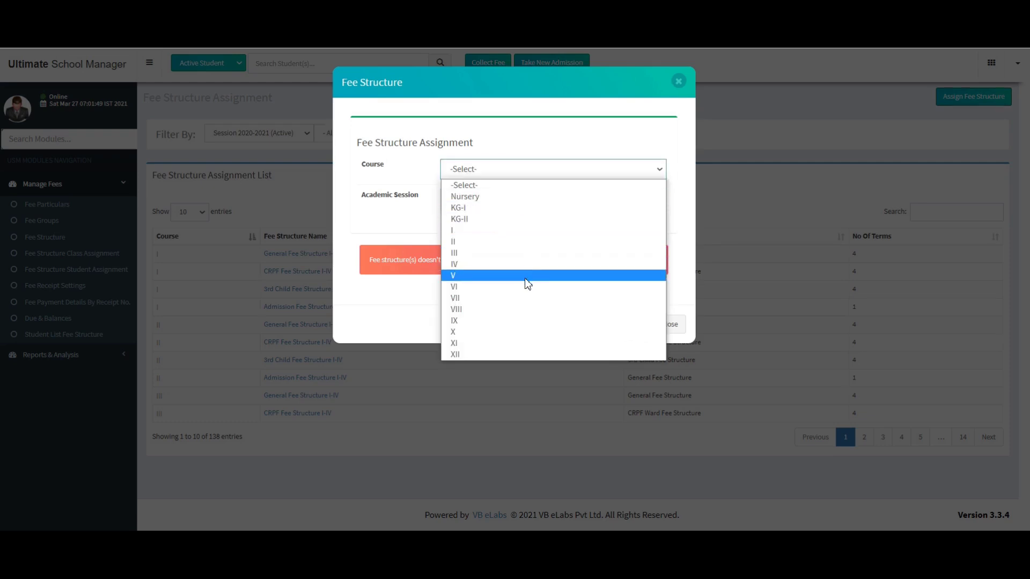
pyautogui.click(504, 253)
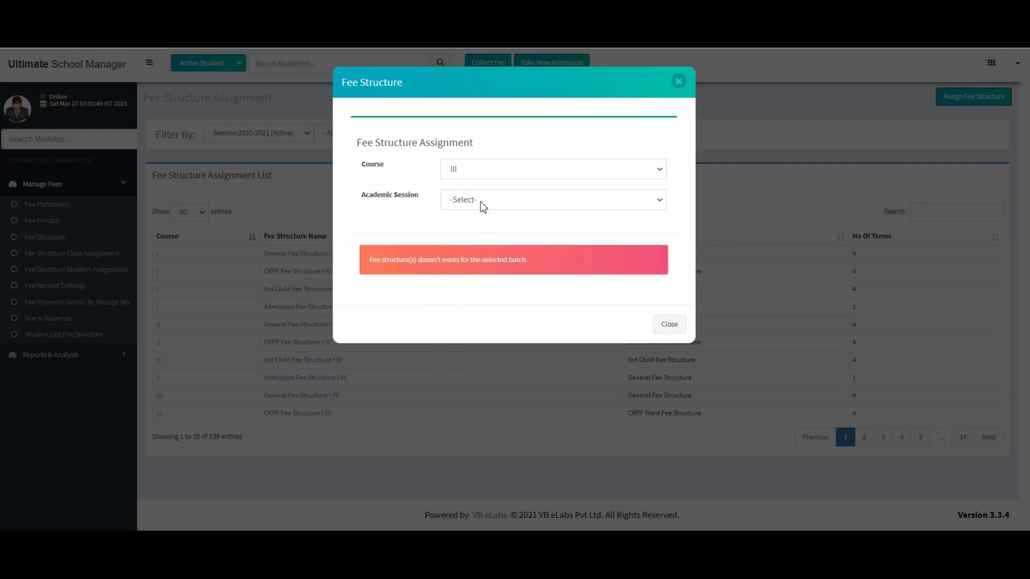
pyautogui.click(477, 197)
pyautogui.click(488, 237)
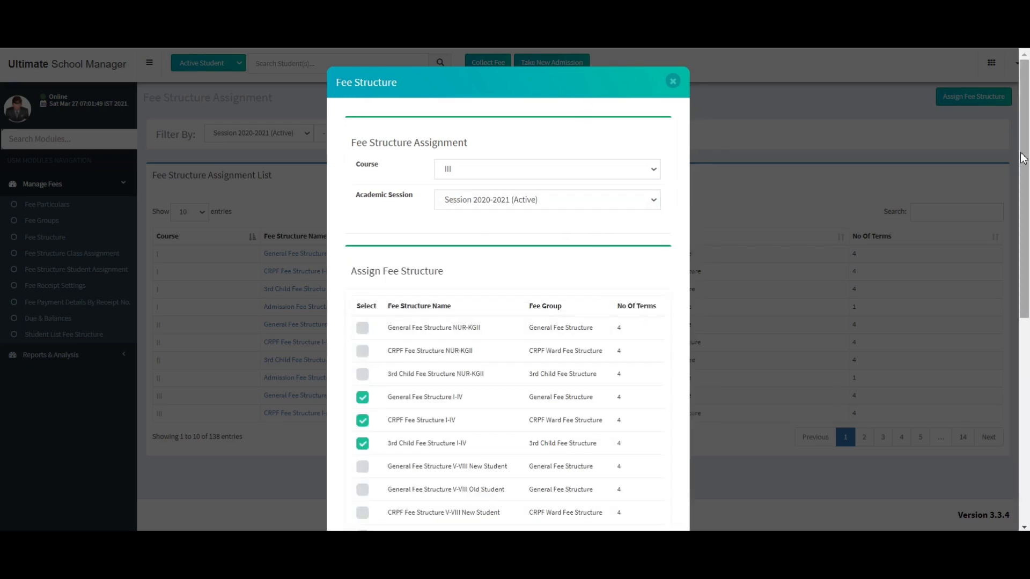
pyautogui.scroll(-1, 1025, 194)
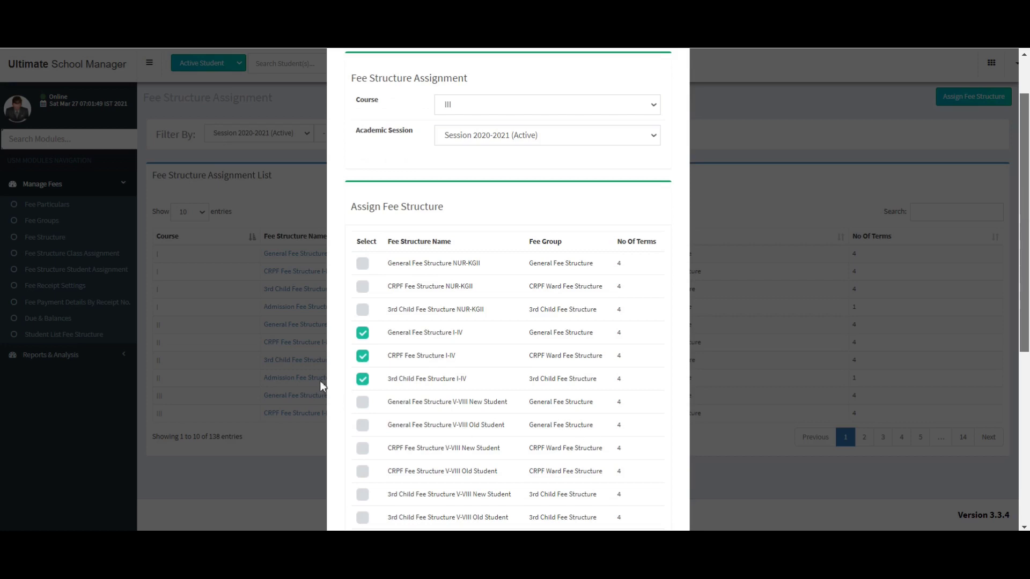
pyautogui.scroll(-5, 344, 386)
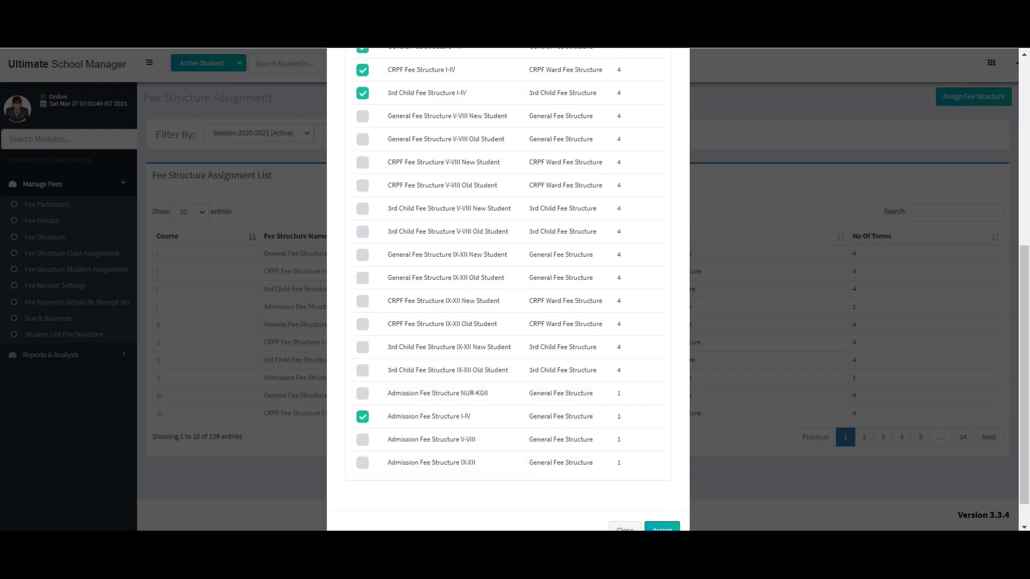
pyautogui.click(663, 529)
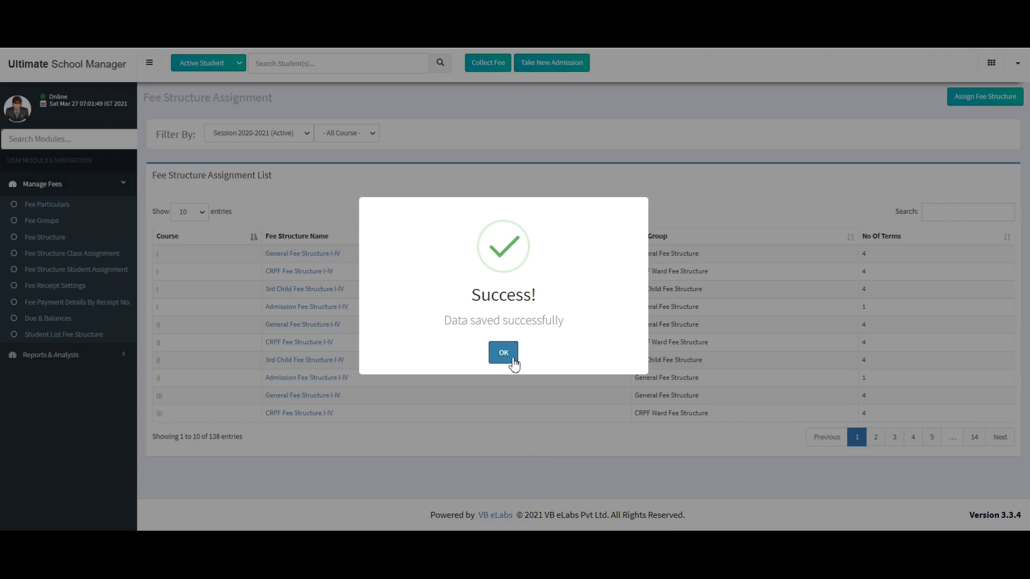
pyautogui.click(503, 353)
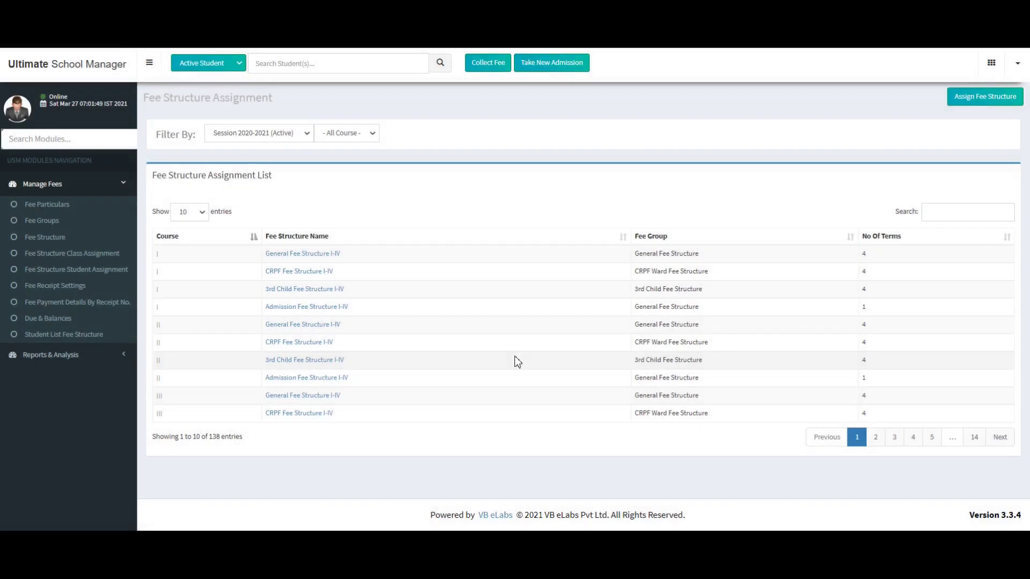
# List the fee structure student assignments for Session 2020-2021 (Active) and course IX
pyautogui.click(63, 272)
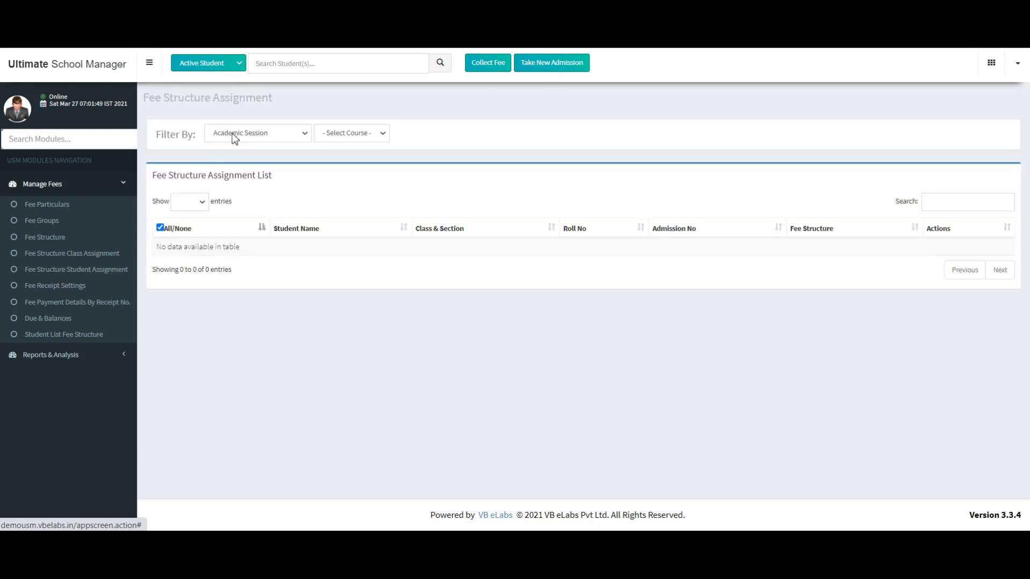
pyautogui.click(305, 141)
pyautogui.click(291, 155)
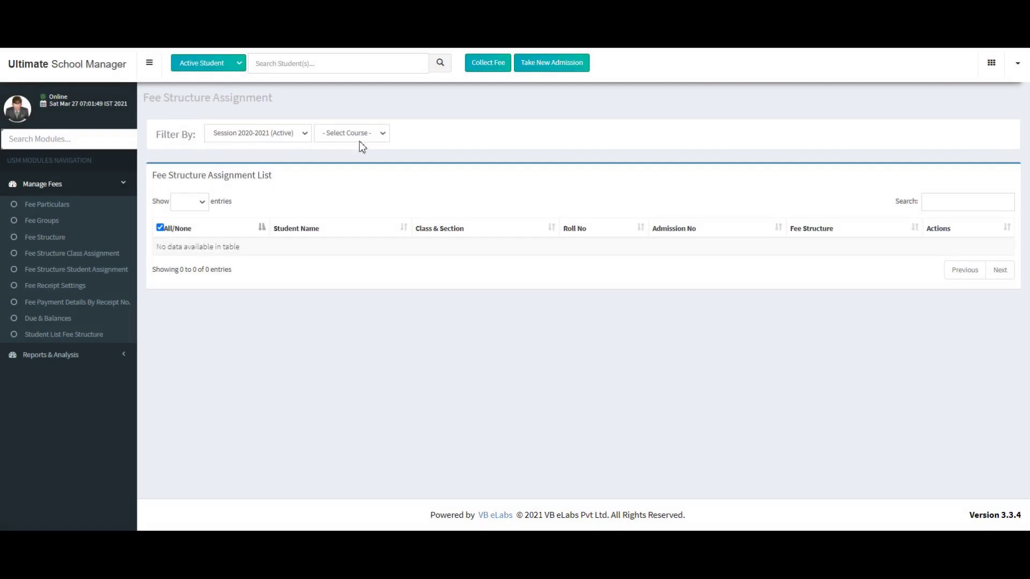
pyautogui.click(361, 139)
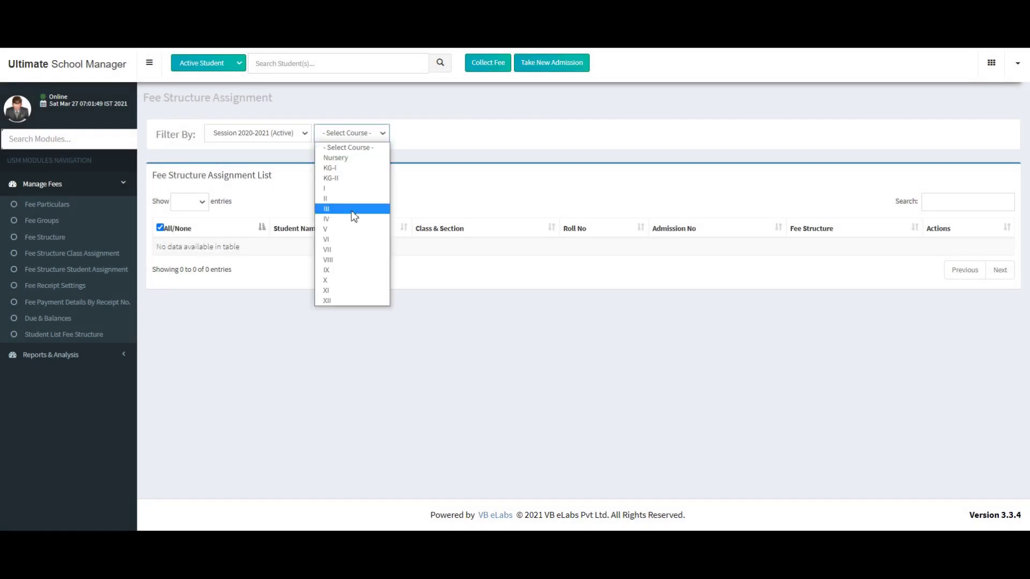
pyautogui.click(352, 271)
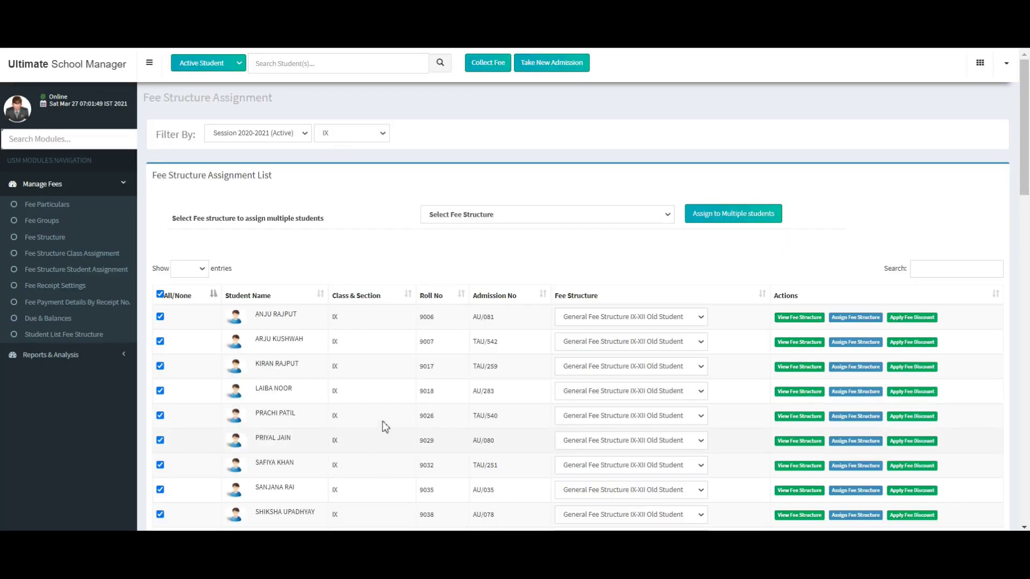
pyautogui.moveTo(1024, 79)
pyautogui.mouseDown()
pyautogui.moveTo(1025, 137)
pyautogui.moveTo(1024, 78)
pyautogui.mouseUp()
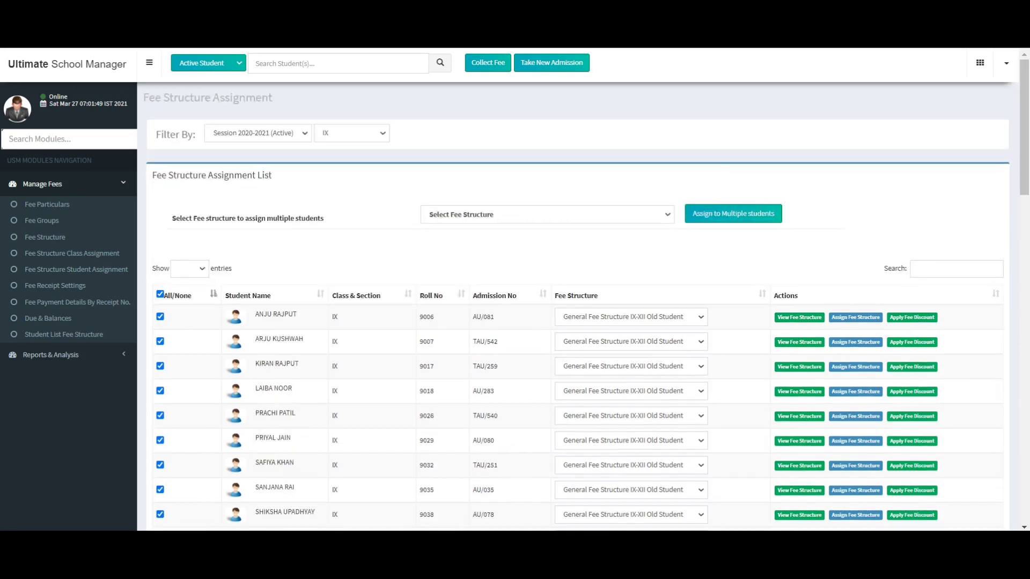
# Check the fee structure options offered for the first listed student, and filter the student assignment list by "san"
pyautogui.click(610, 319)
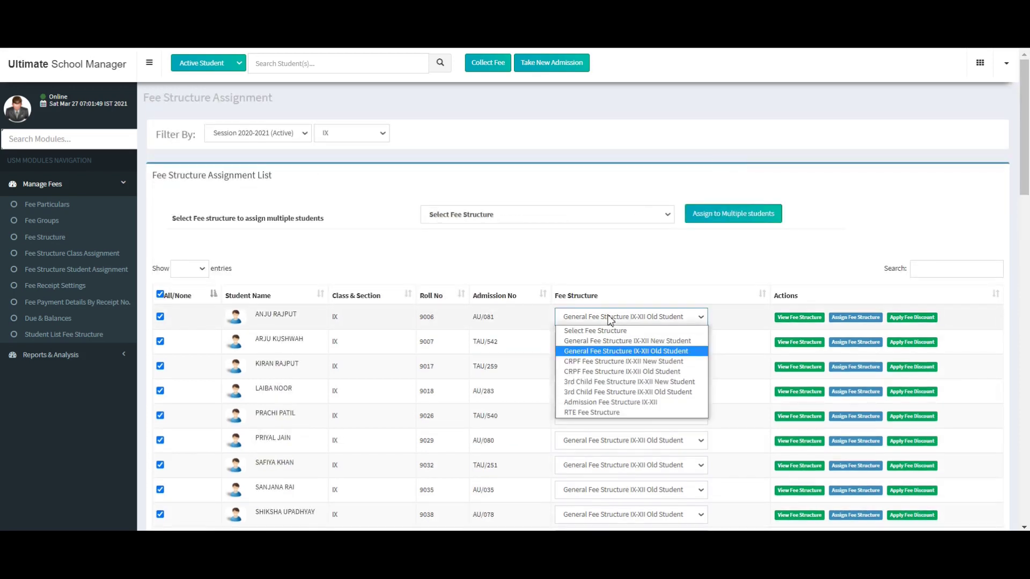
pyautogui.click(610, 351)
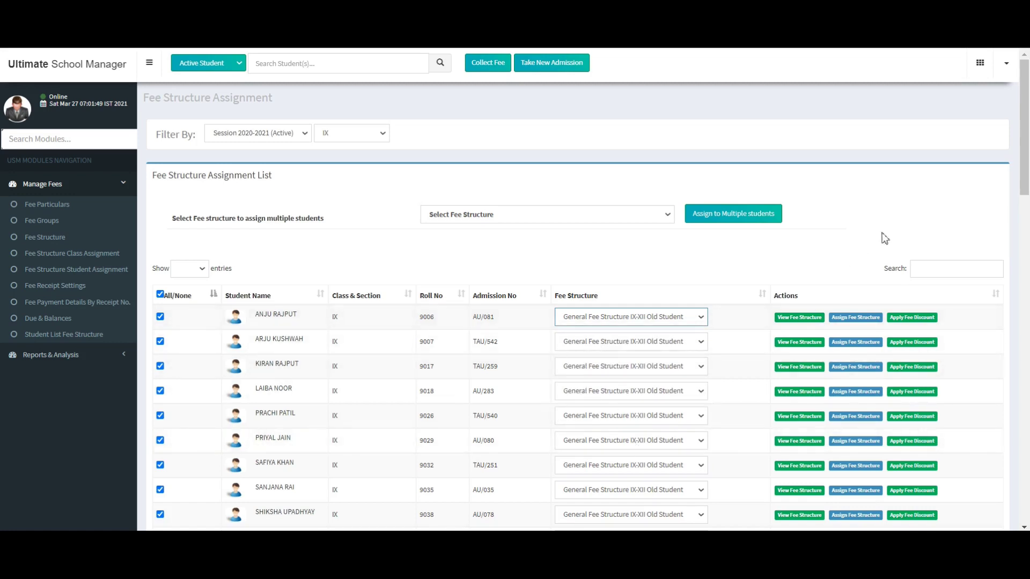
pyautogui.click(929, 273)
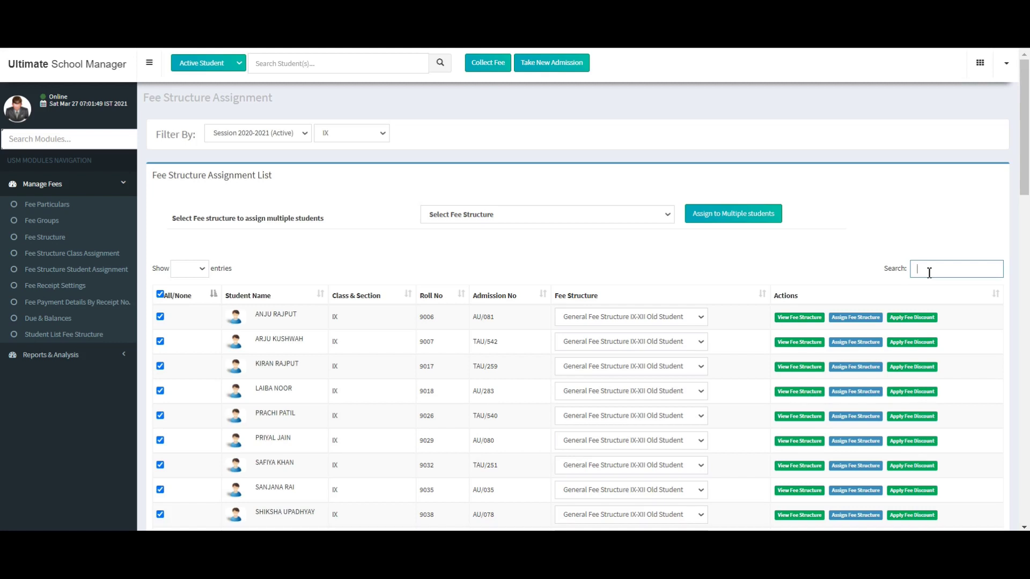
pyautogui.write('rana')
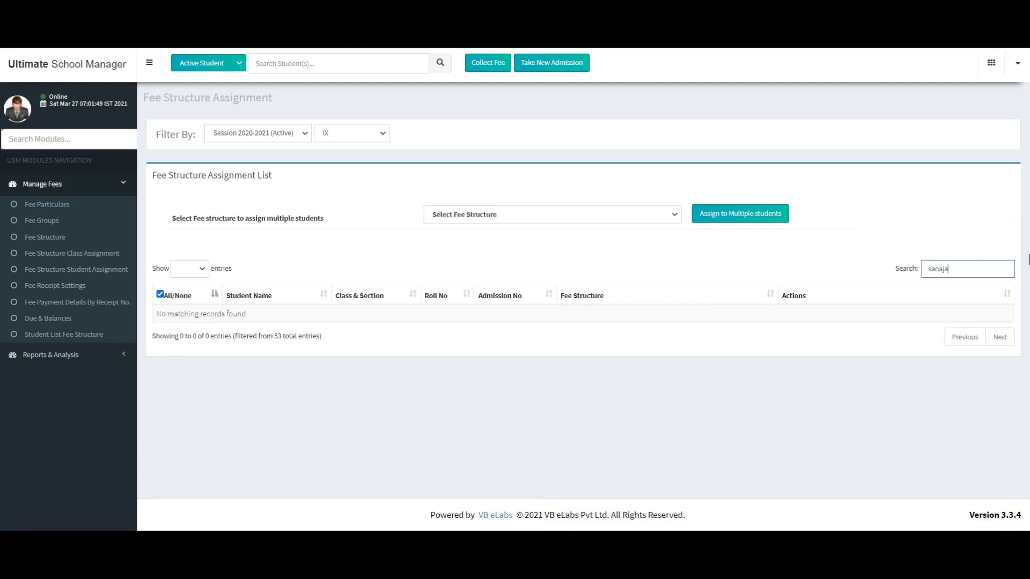
pyautogui.press('BackSpace')
pyautogui.press('BackSpace')
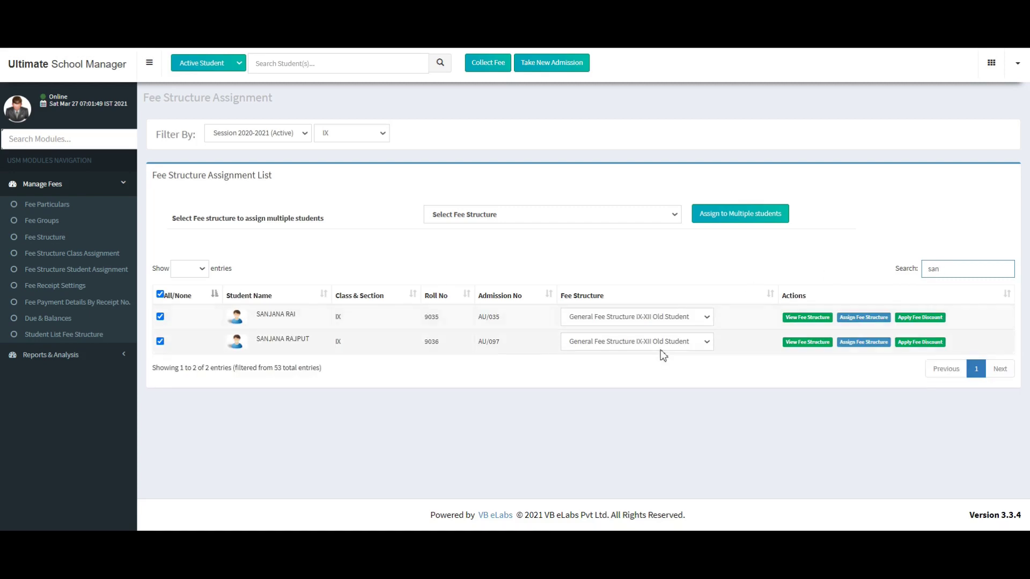
# Assign the 3rd Child Fee Structure IX-XII New Student to the first student in the filtered list
pyautogui.click(655, 317)
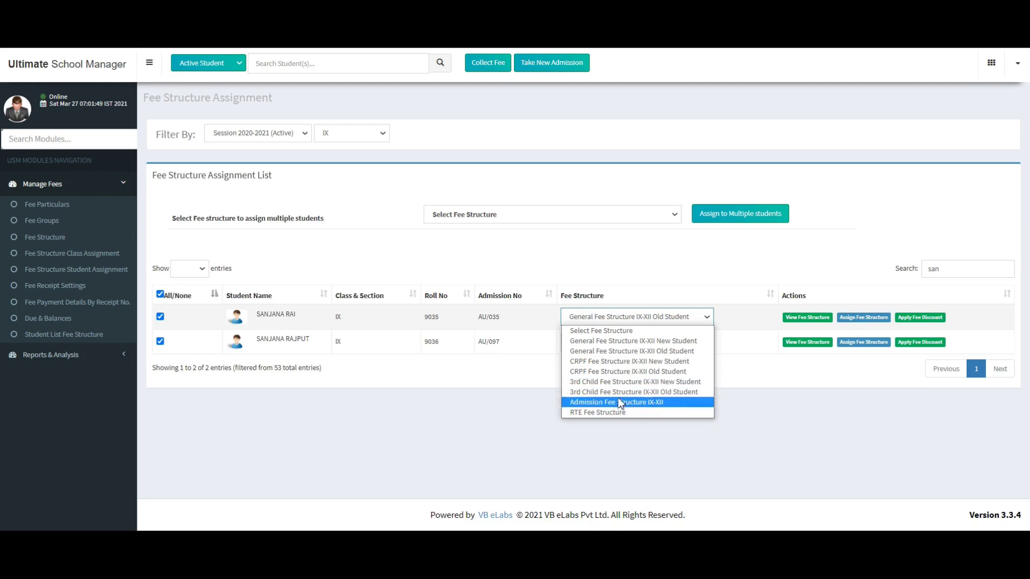
pyautogui.click(614, 381)
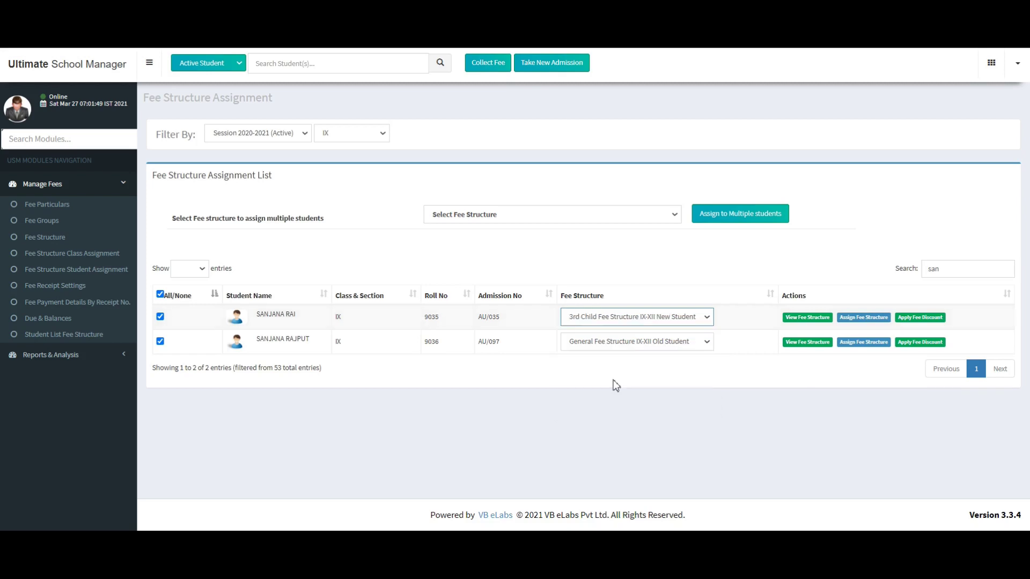
pyautogui.click(870, 318)
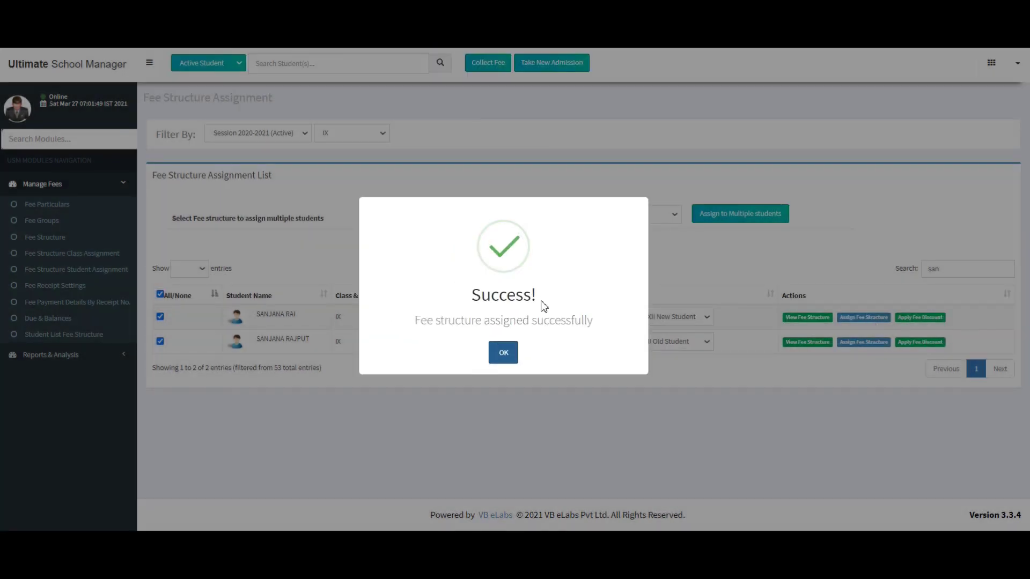
pyautogui.click(503, 353)
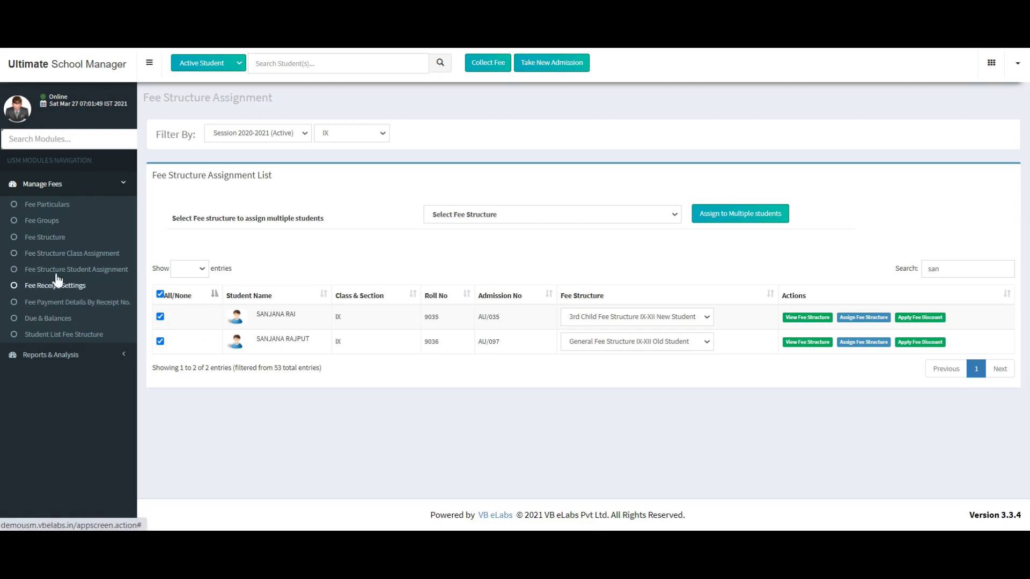
# Find the KG-II student by name for fee collection and open that student's fee collection page
pyautogui.click(491, 71)
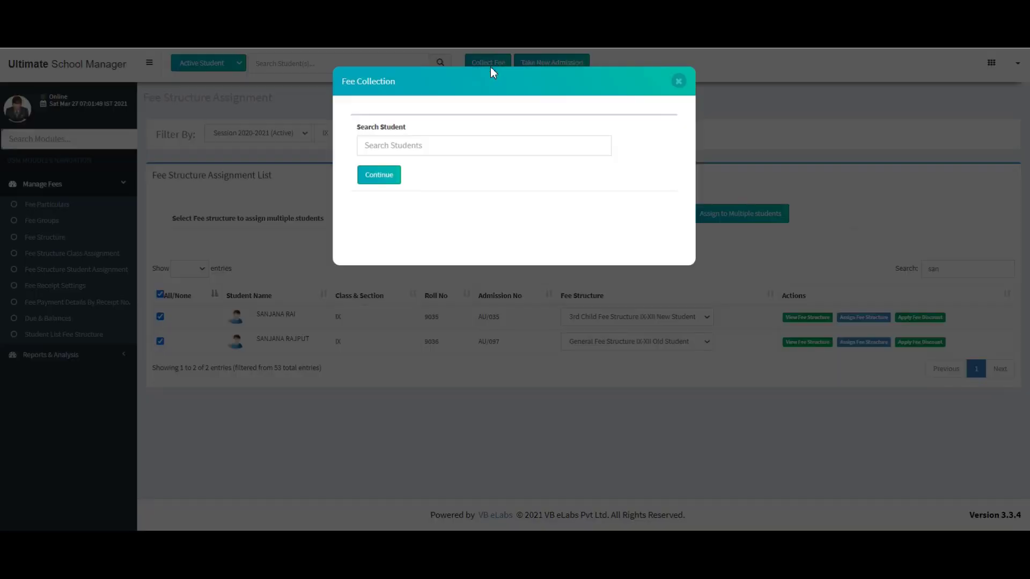
pyautogui.click(468, 148)
pyautogui.write('tanish')
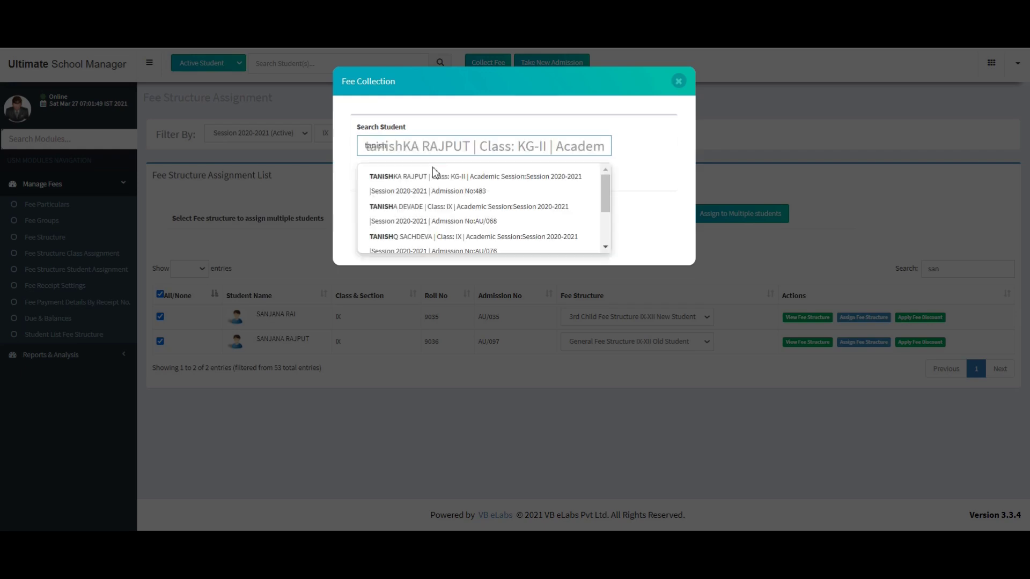
pyautogui.click(434, 178)
pyautogui.click(363, 179)
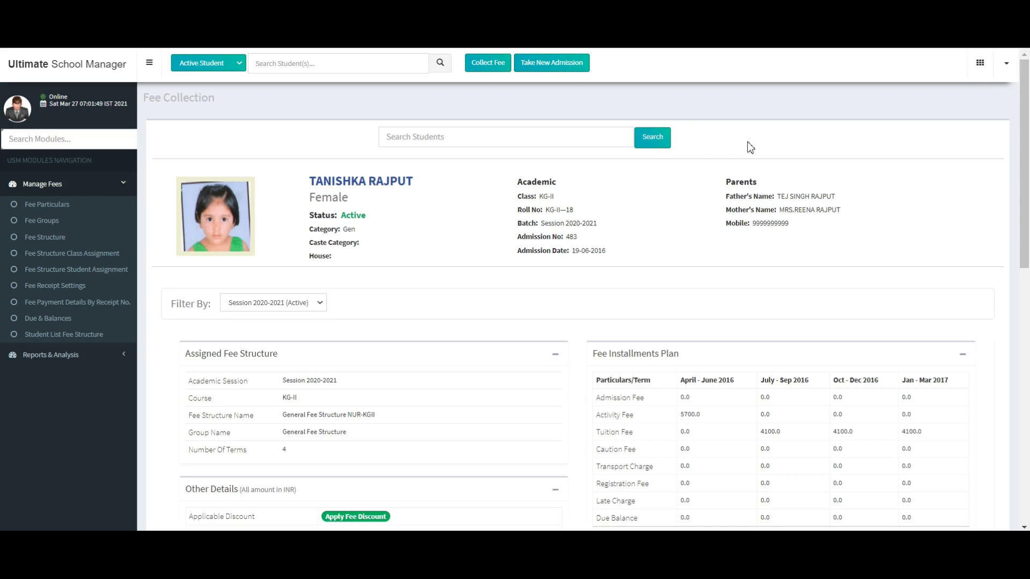
# Start collecting the academic fee payment for the student's unpaid Oct - Dec 2016 term
pyautogui.moveTo(1024, 149); pyautogui.dragTo(1028, 257)
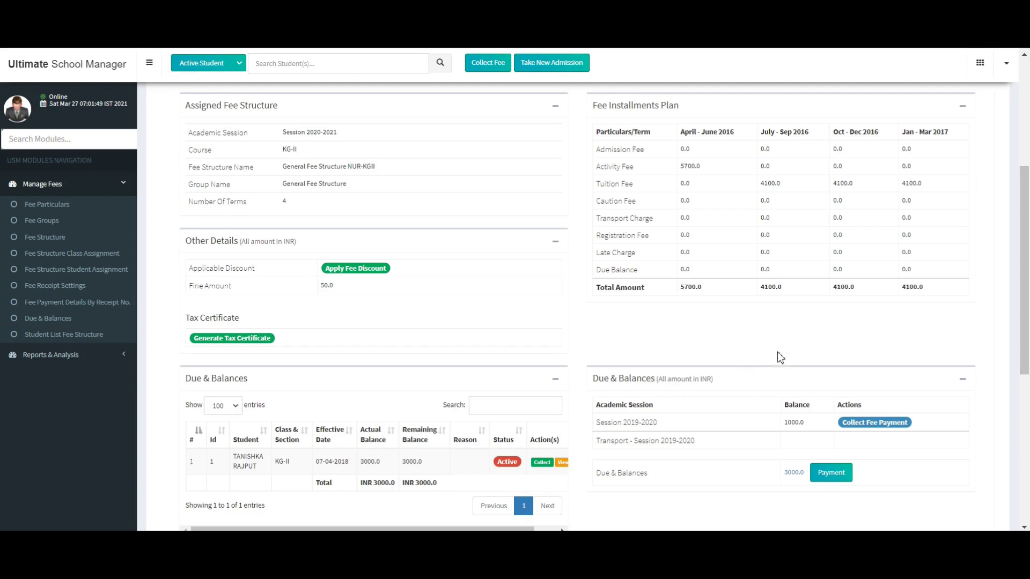
pyautogui.moveTo(1025, 234); pyautogui.dragTo(1010, 270)
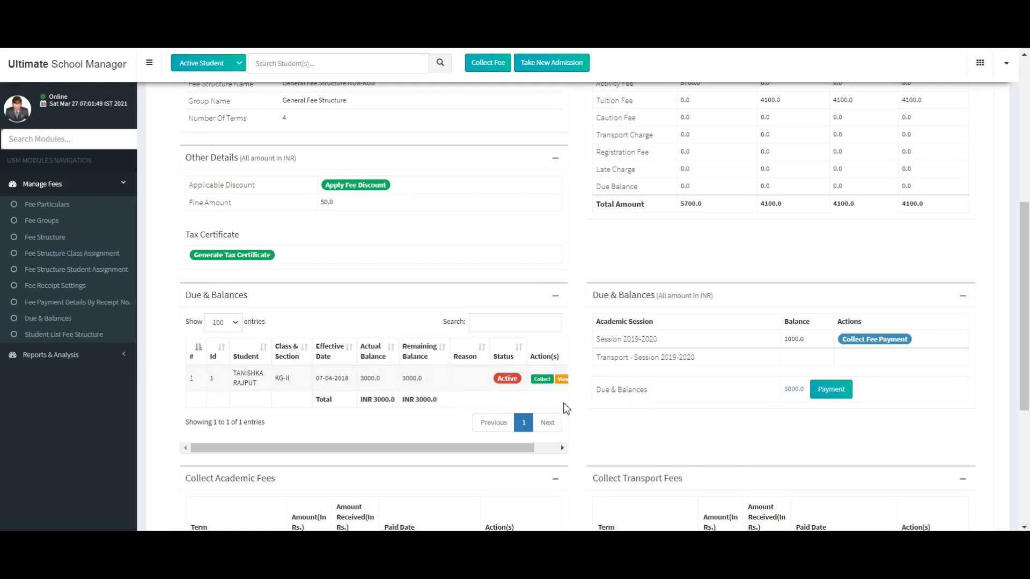
pyautogui.moveTo(1028, 312); pyautogui.dragTo(1029, 412)
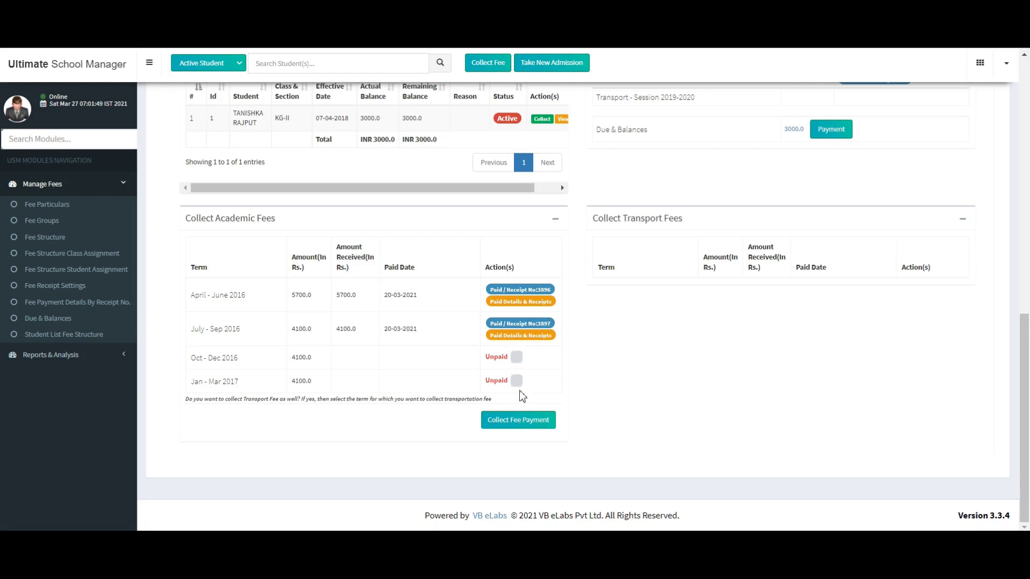
pyautogui.rightClick(517, 357)
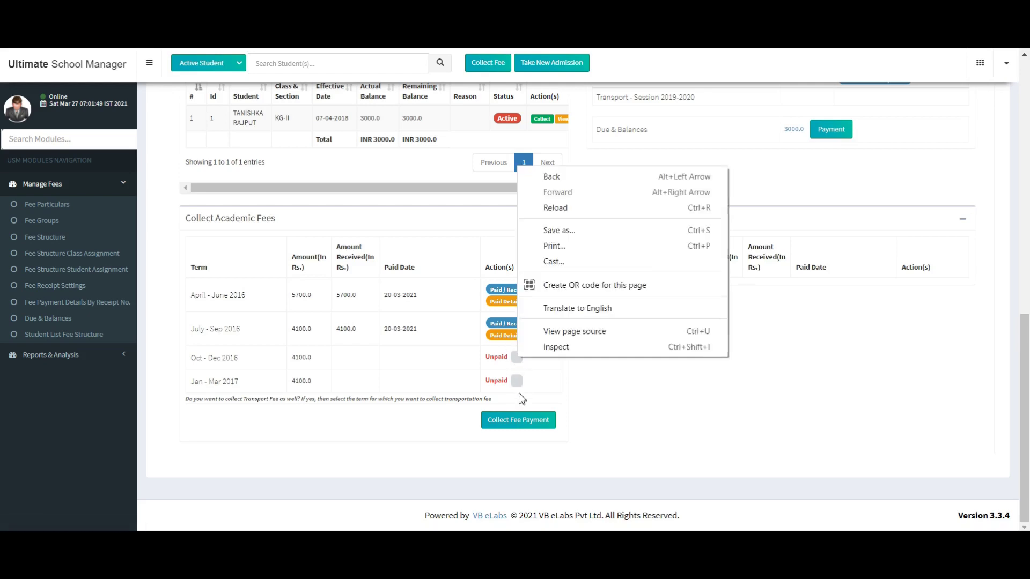
pyautogui.click(546, 392)
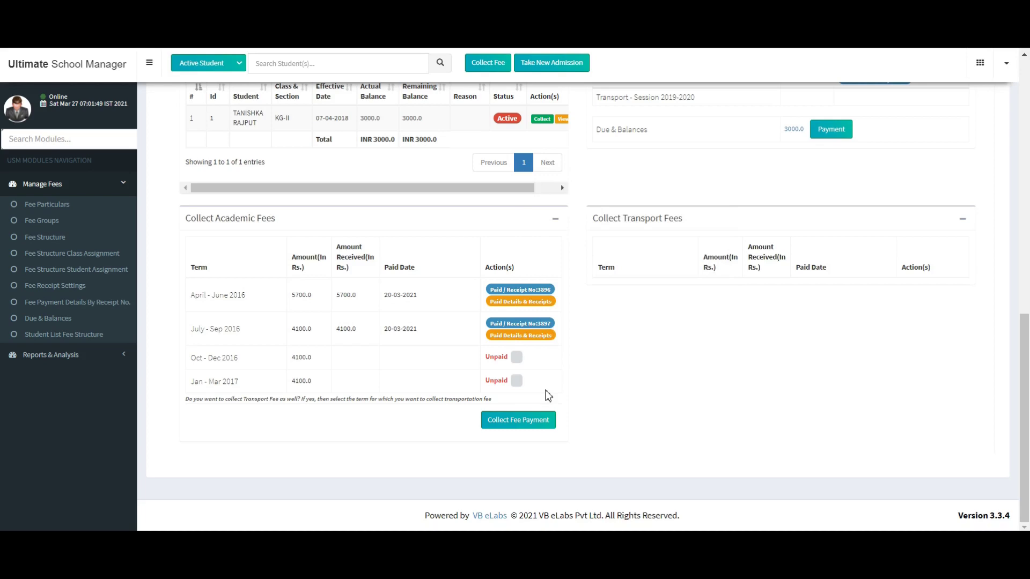
pyautogui.click(515, 359)
pyautogui.click(524, 424)
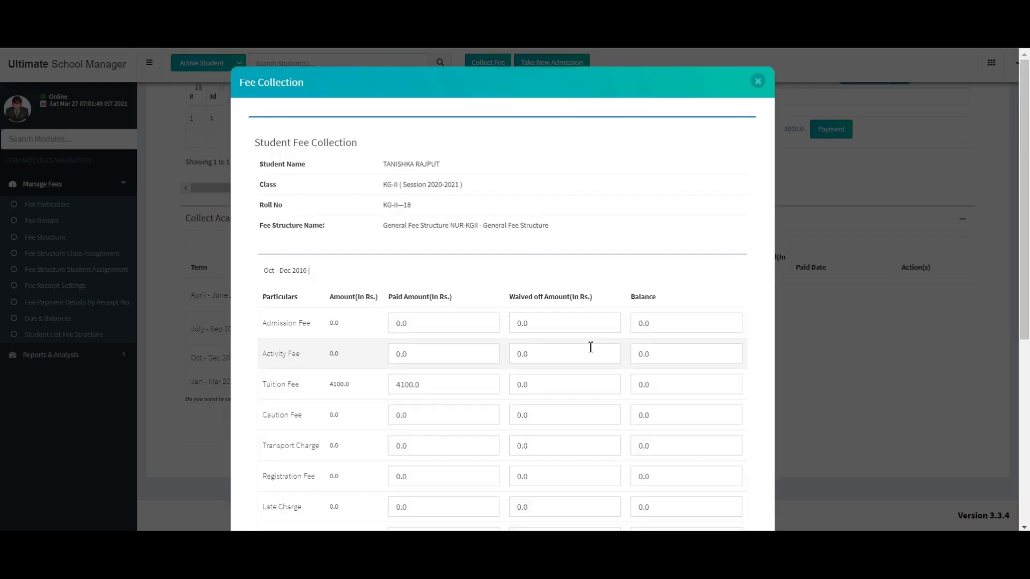
# Record the Oct - Dec 2016 fee as received with Cash as mode of payment, leaving the adjustment type unselected
pyautogui.moveTo(1025, 91); pyautogui.dragTo(1017, 317)
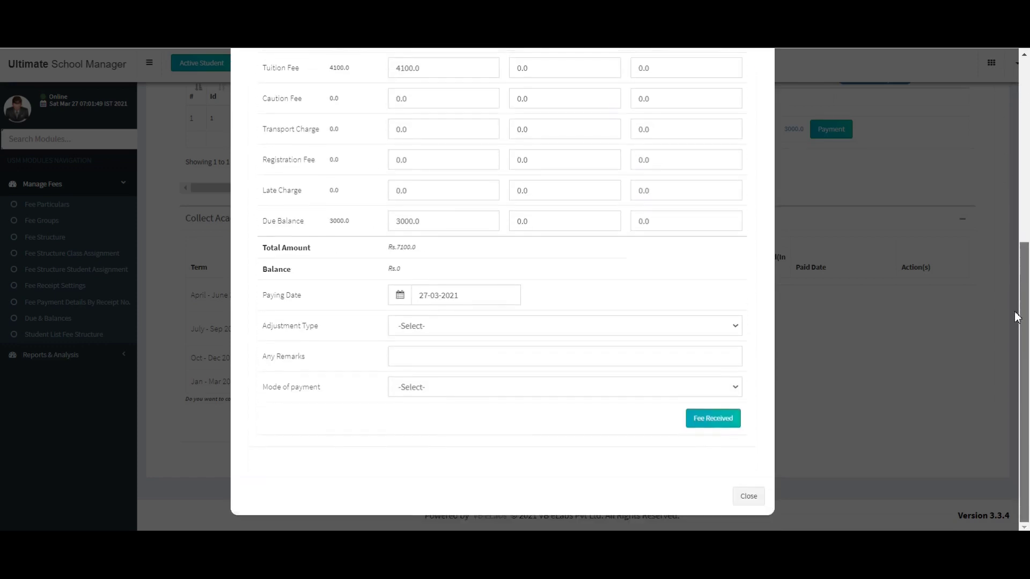
pyautogui.click(433, 324)
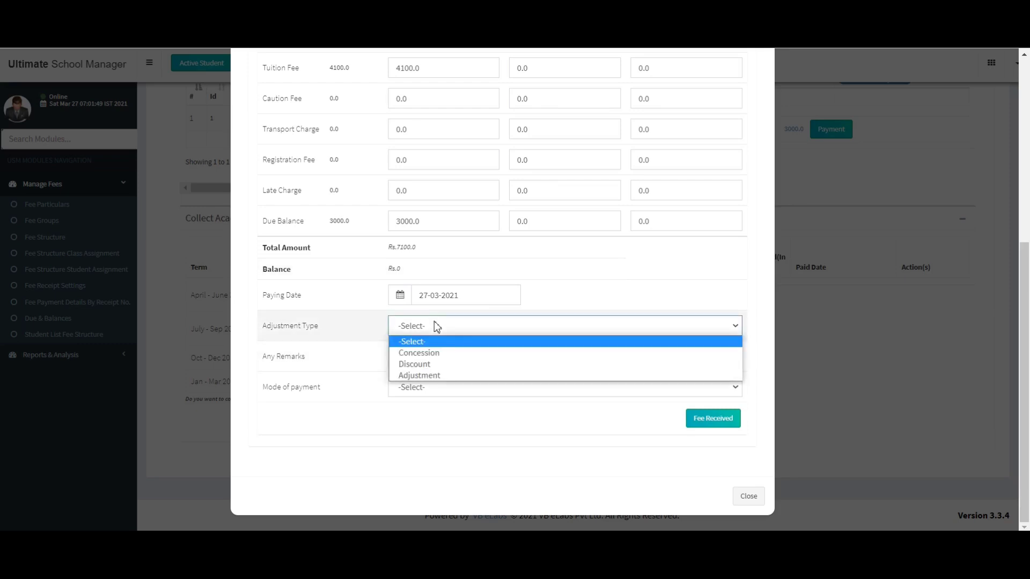
pyautogui.click(437, 326)
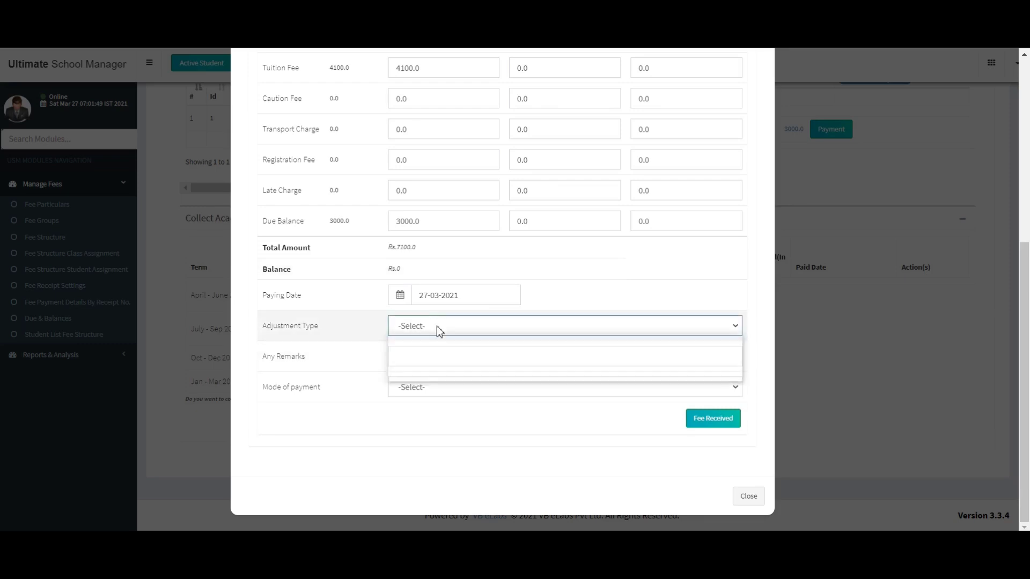
pyautogui.click(471, 391)
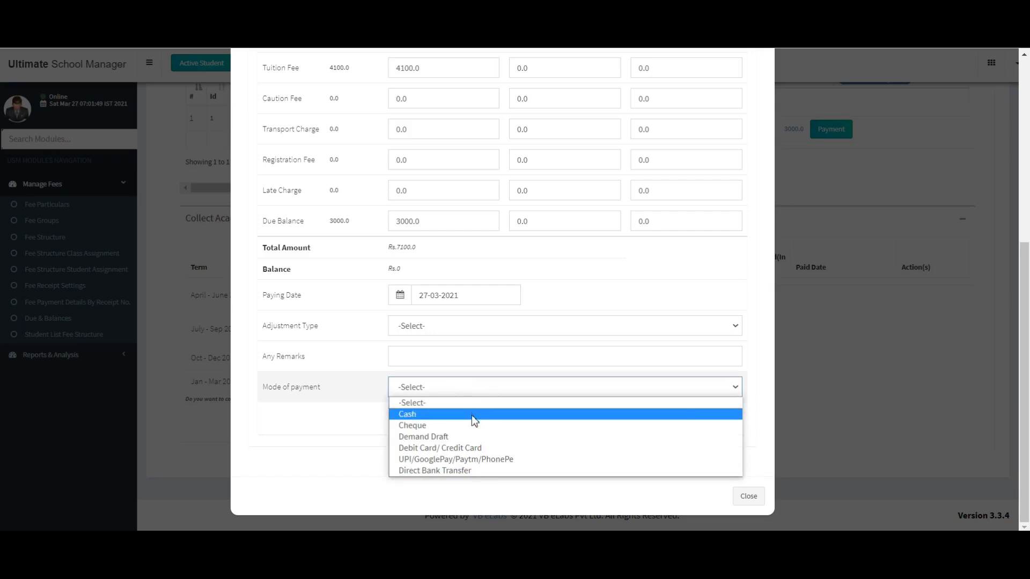
pyautogui.click(474, 416)
pyautogui.click(707, 424)
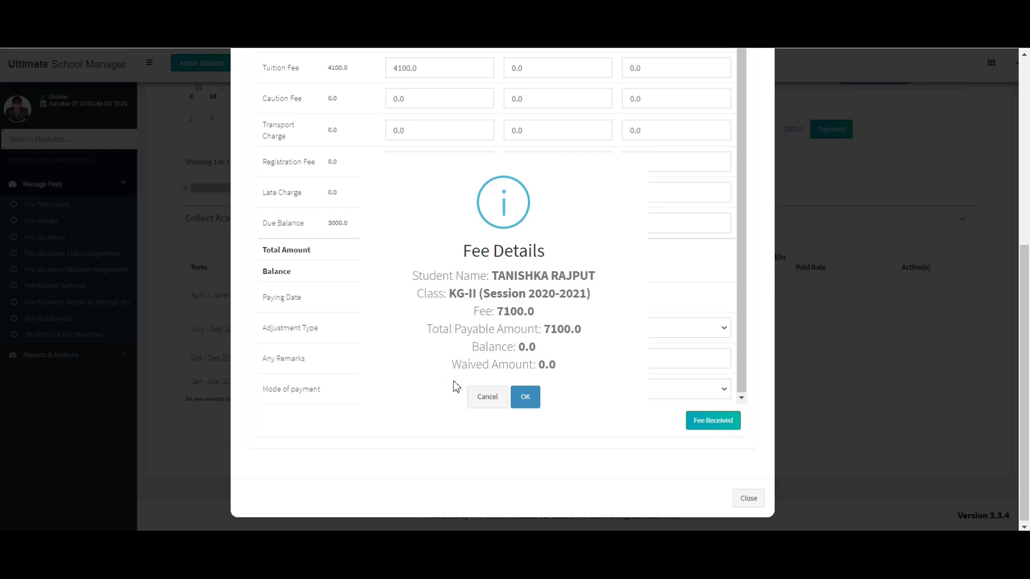
pyautogui.click(525, 401)
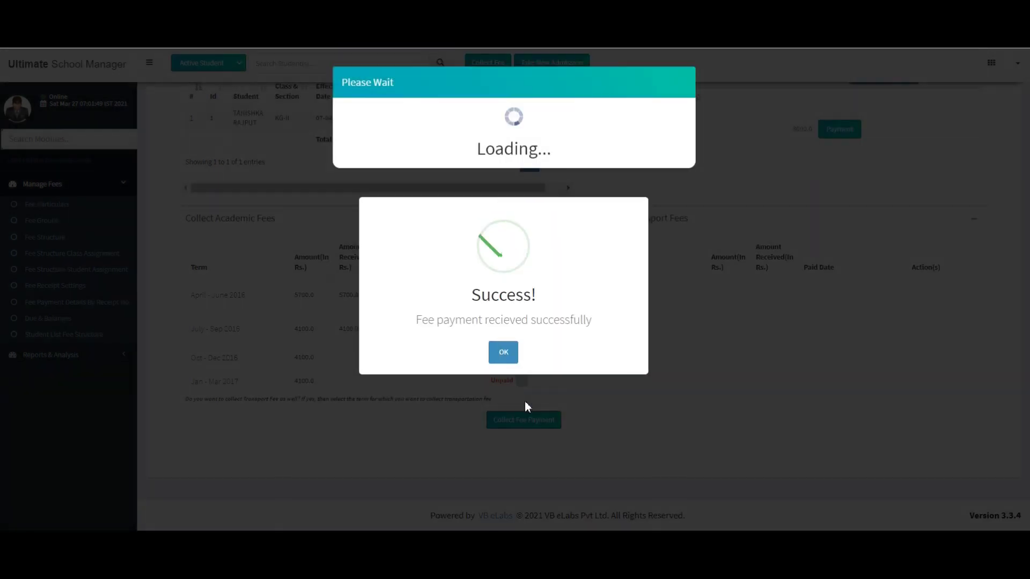
# Acknowledge the received payment and cancel printing its fee receipt
pyautogui.click(507, 354)
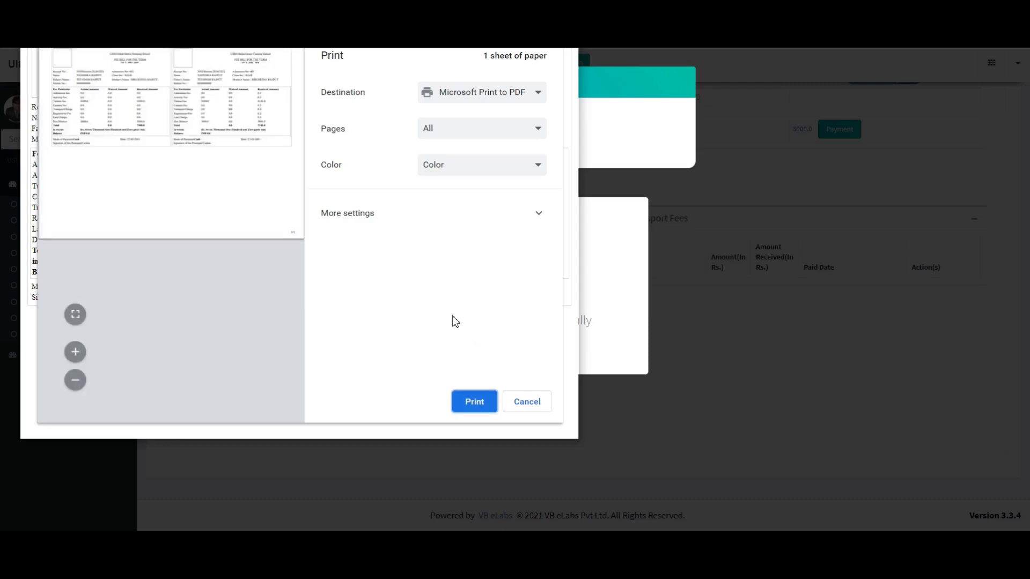
pyautogui.click(539, 405)
pyautogui.click(502, 353)
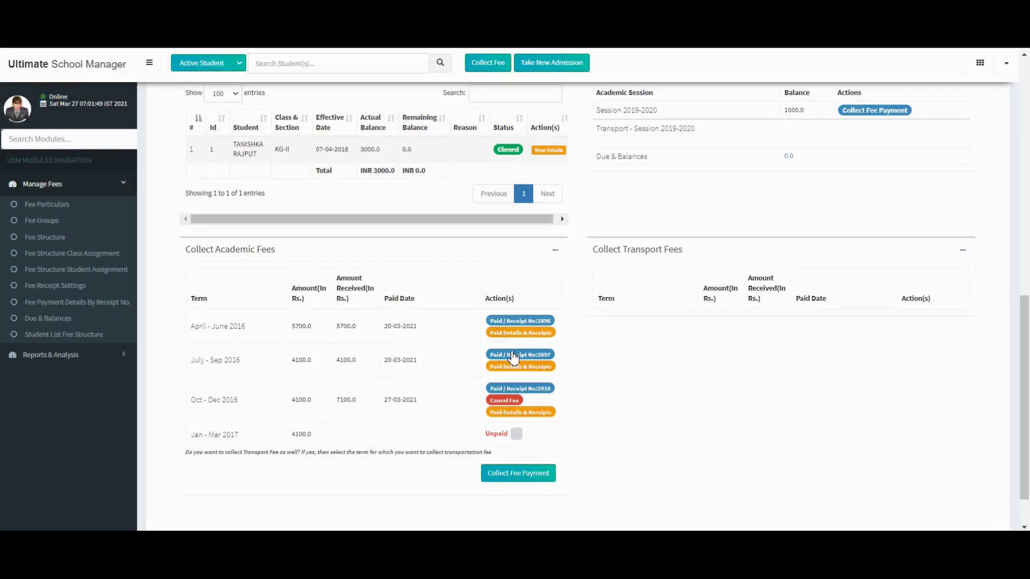
# Review the fee receipt settings from legacy print down to the custom footer text
pyautogui.click(80, 287)
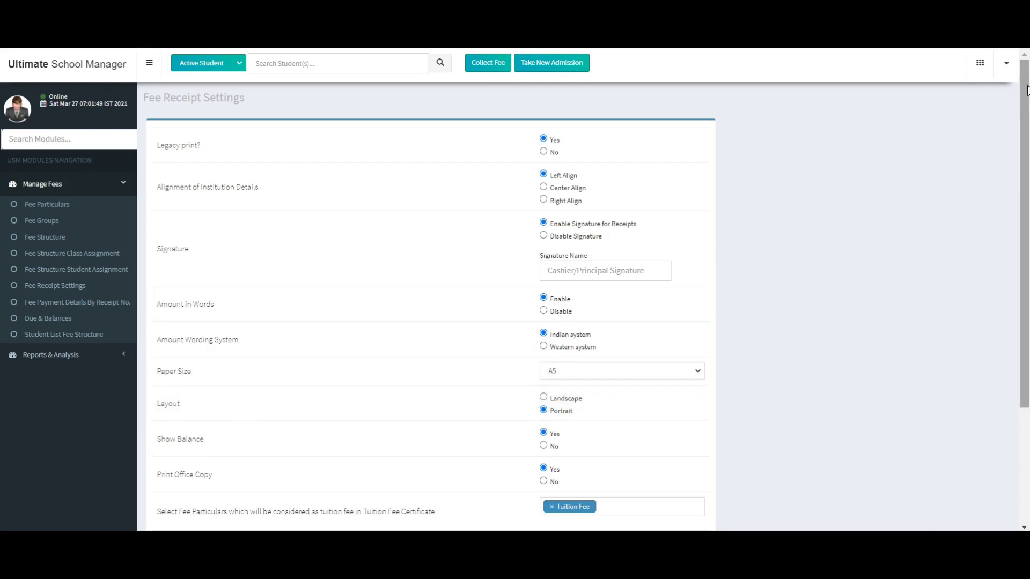
pyautogui.moveTo(1025, 99); pyautogui.dragTo(1022, 257)
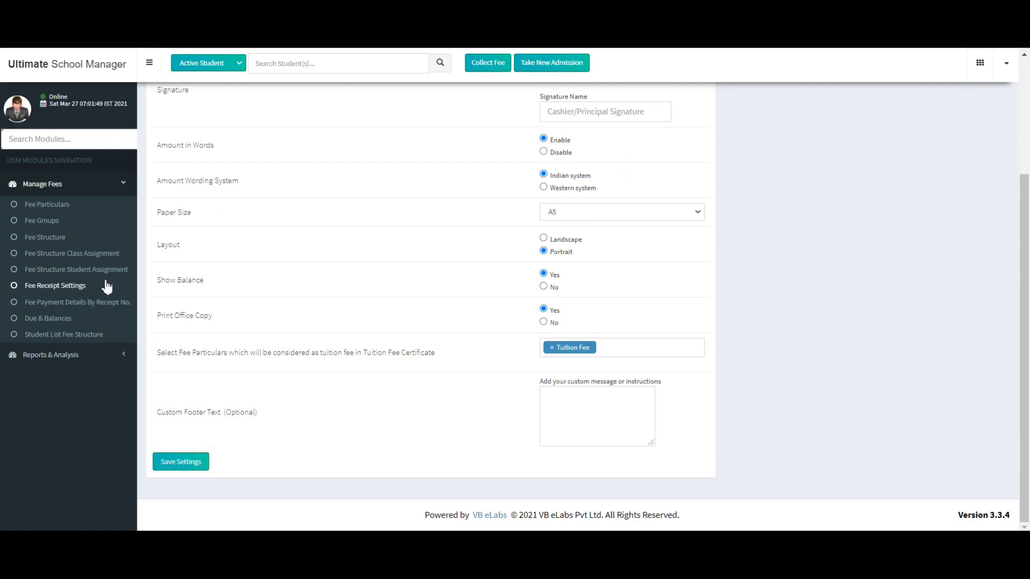
# Look up fee payments by receipt number 123 and display the paid fee details of that receipt
pyautogui.click(70, 304)
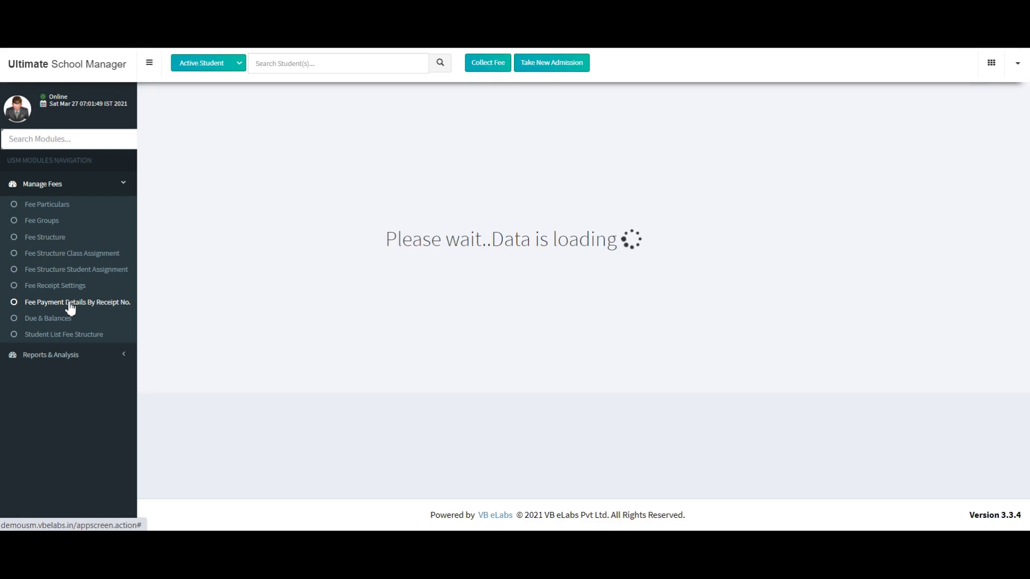
pyautogui.click(210, 200)
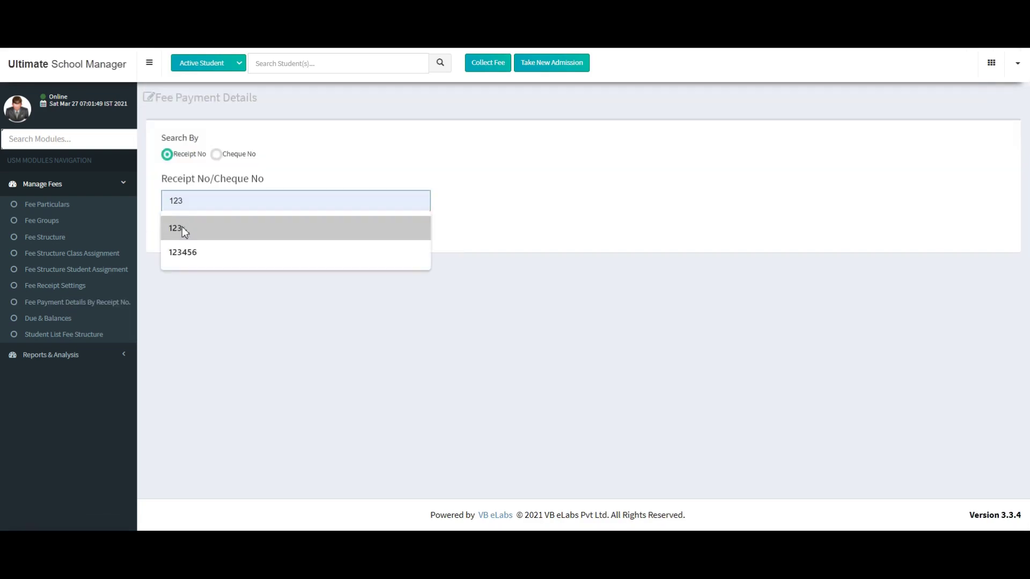
pyautogui.click(182, 226)
pyautogui.click(183, 228)
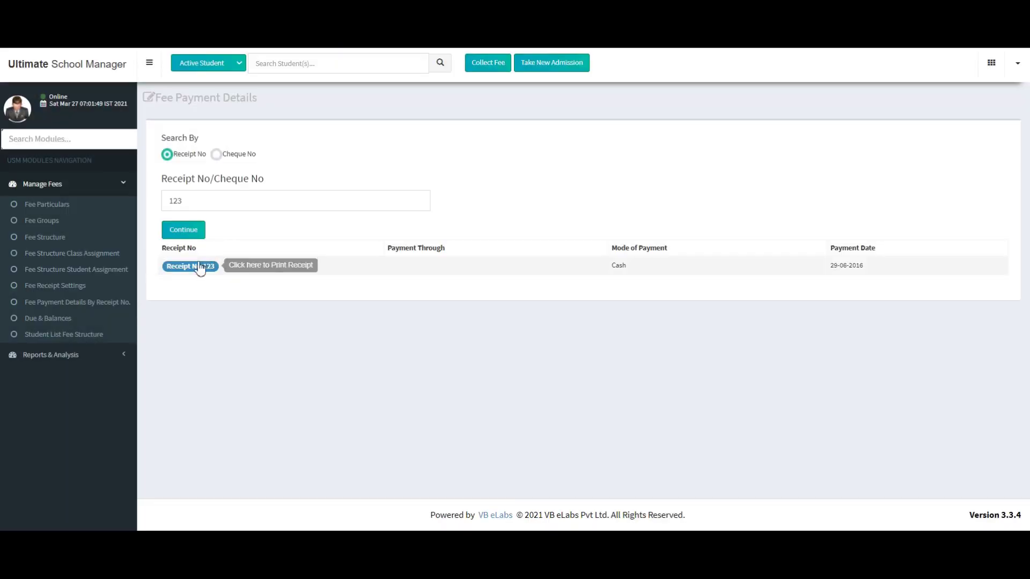
pyautogui.click(199, 267)
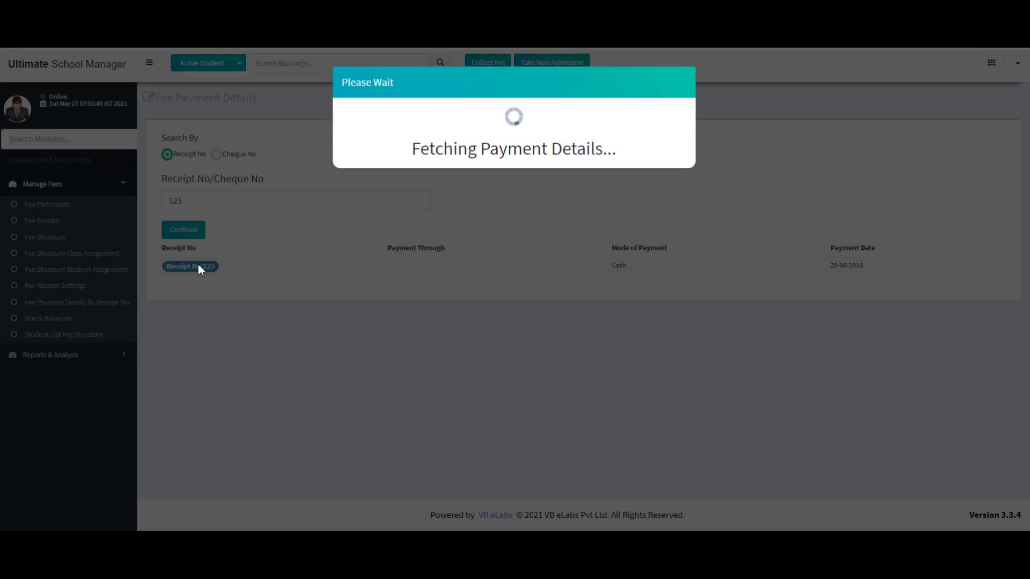
pyautogui.moveTo(1025, 126); pyautogui.dragTo(1019, 89)
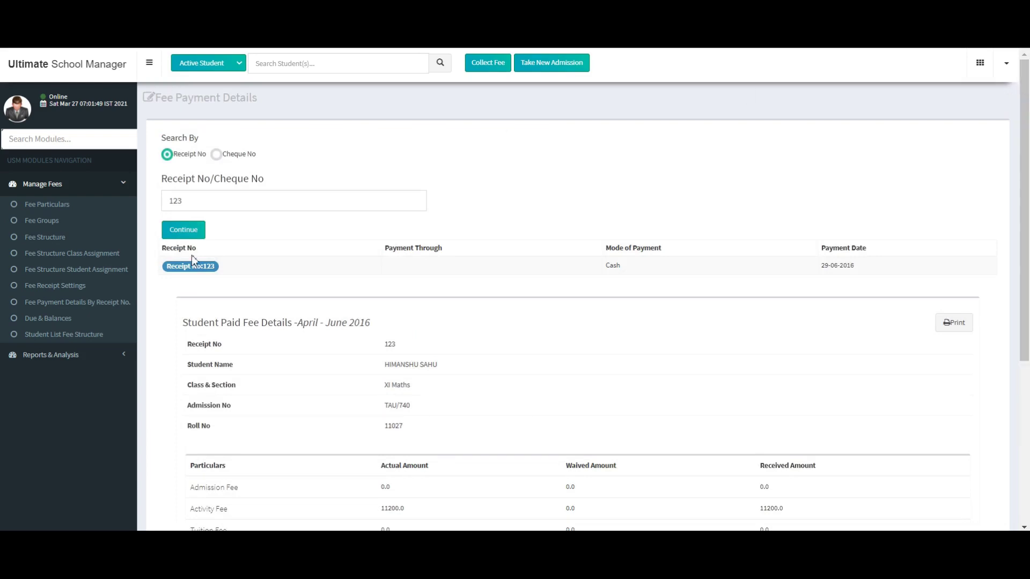
# List the students' dues and balances for academic session 2020-2021, batch Session 2020-2021 and class IX
pyautogui.click(70, 321)
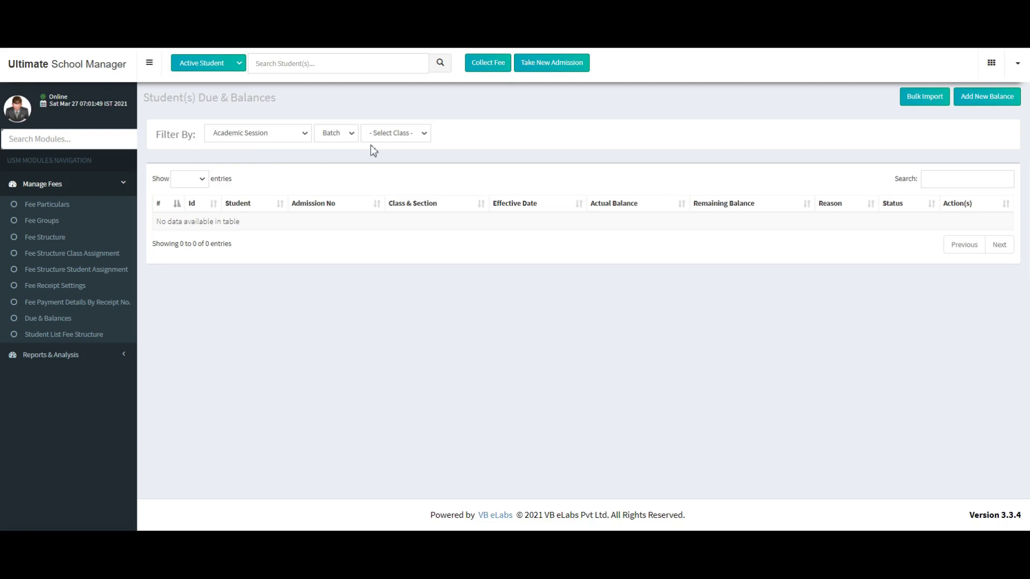
pyautogui.click(257, 140)
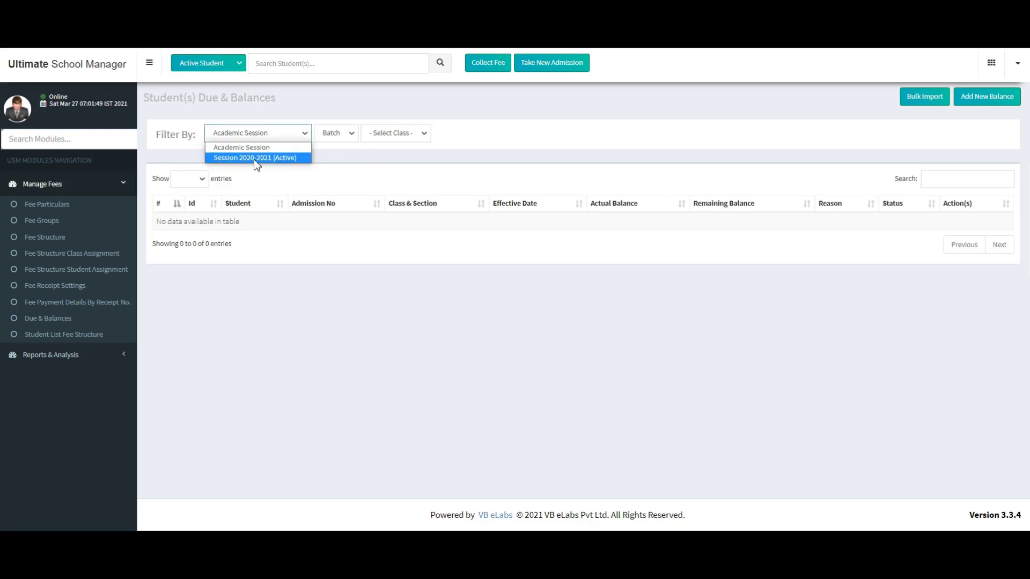
pyautogui.click(256, 159)
pyautogui.click(346, 138)
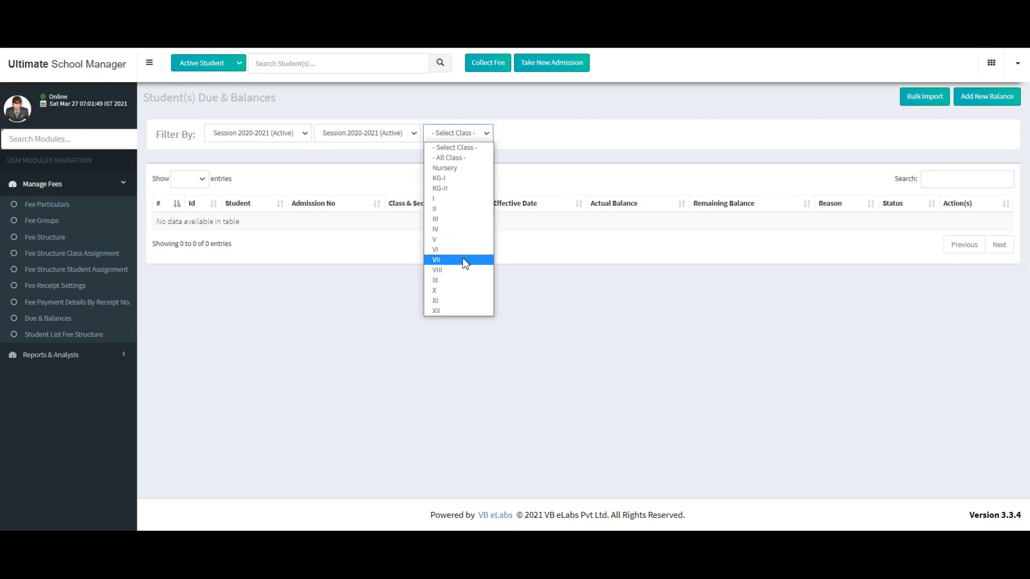
pyautogui.click(462, 280)
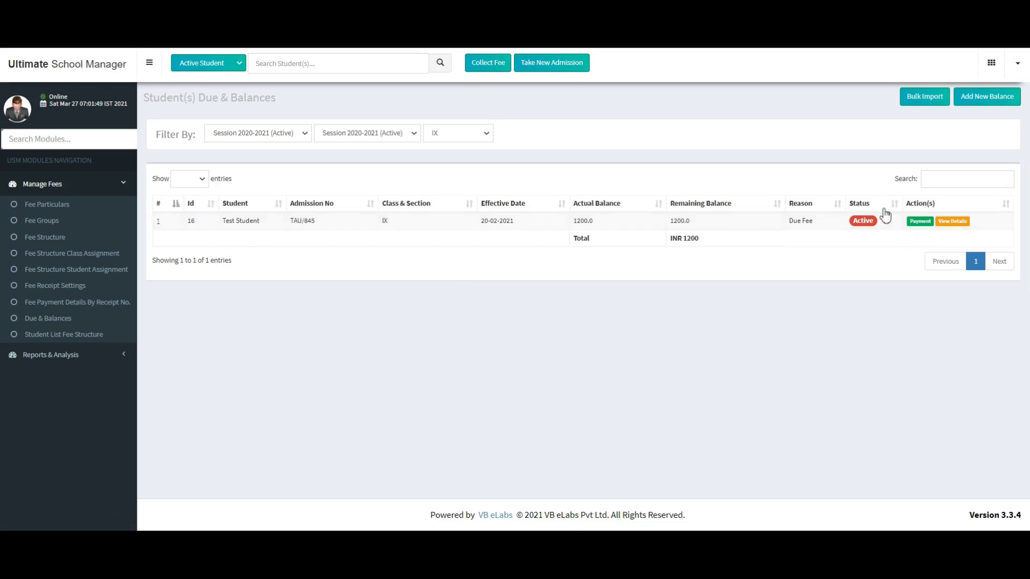
pyautogui.click(915, 227)
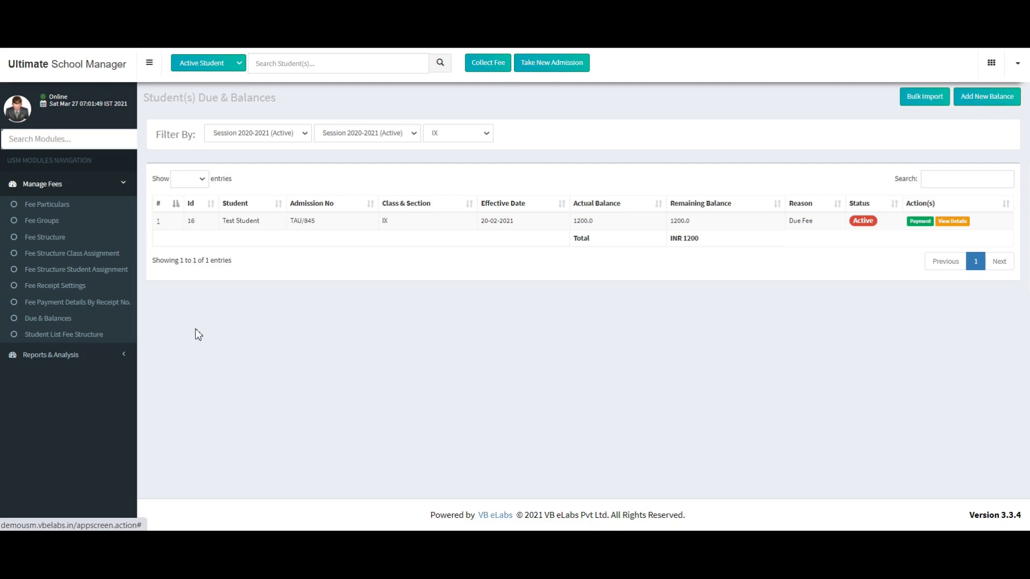
# List the students assigned to the CRPF Fee Structure NUR-KGII in academic session 2020-2021
pyautogui.click(72, 337)
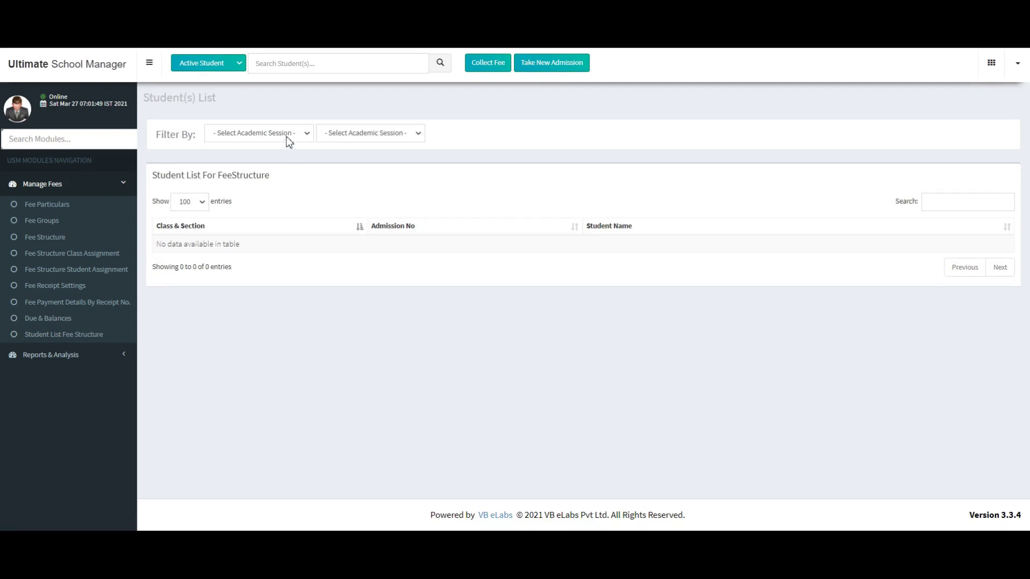
pyautogui.click(288, 136)
pyautogui.click(284, 166)
pyautogui.click(368, 133)
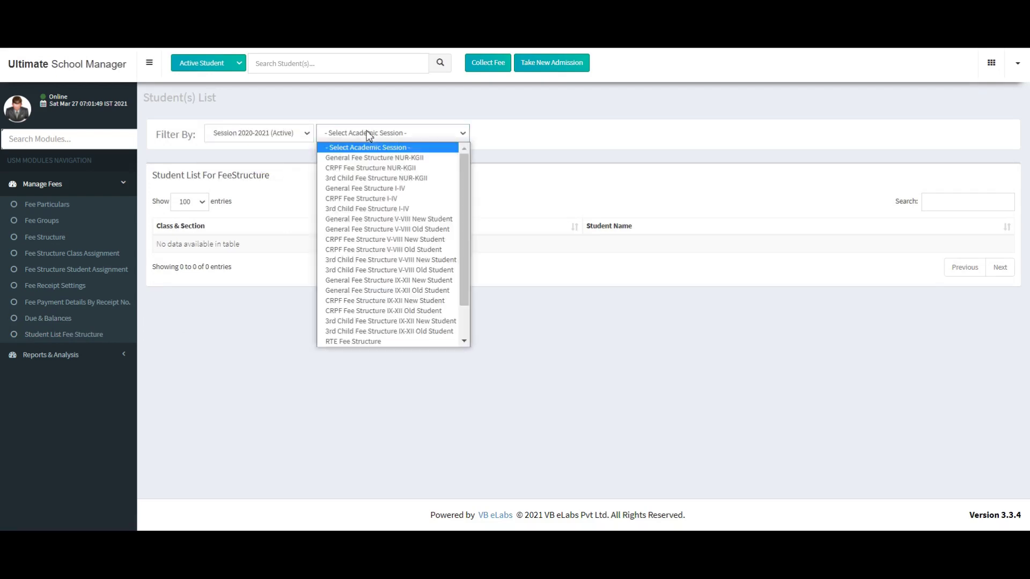
pyautogui.click(371, 170)
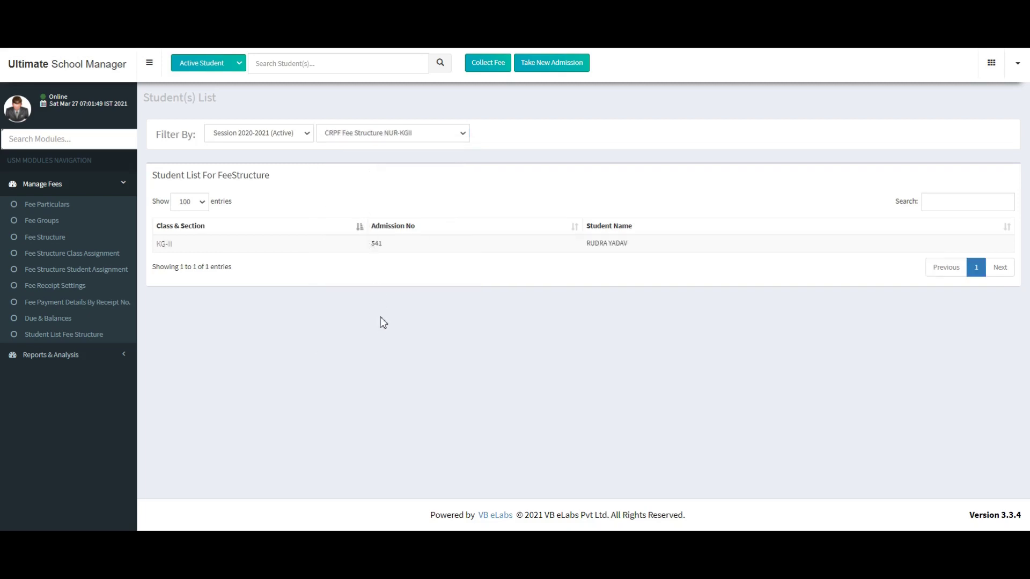
# Switch the fee structure student list to General Fee Structure IX-XII New Student and review its entries
pyautogui.click(462, 136)
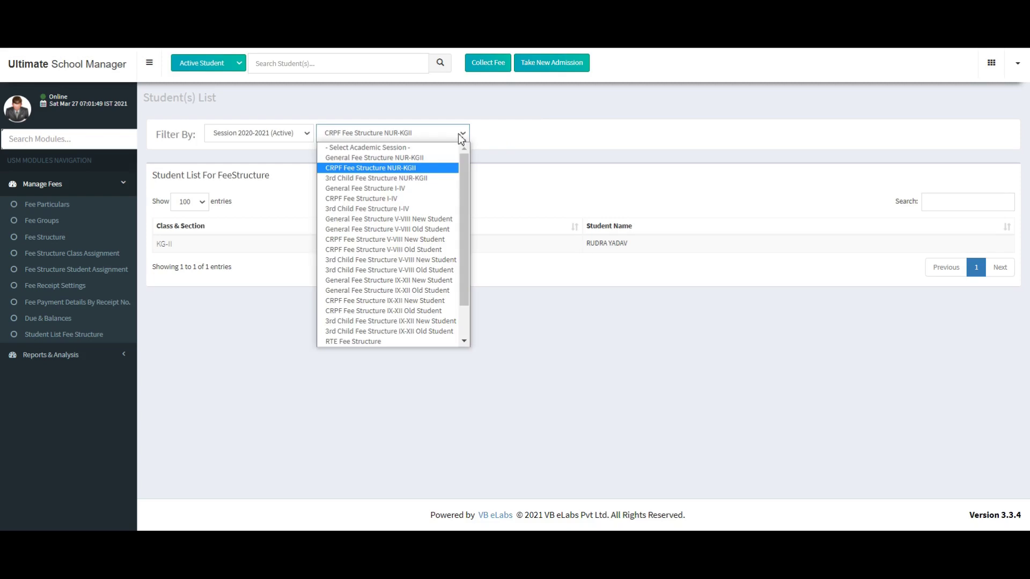
pyautogui.click(396, 281)
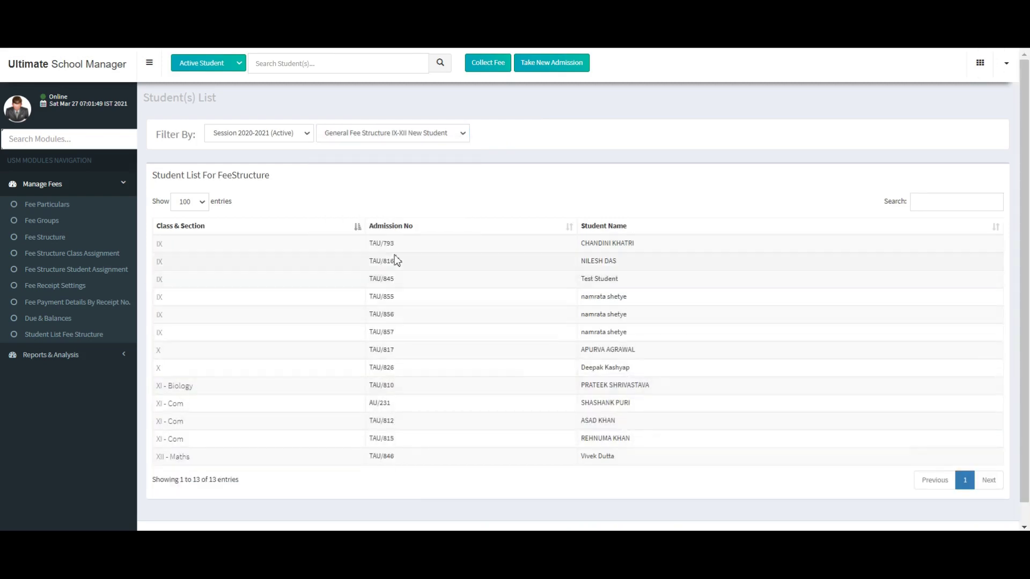
pyautogui.scroll(-1, 395, 258)
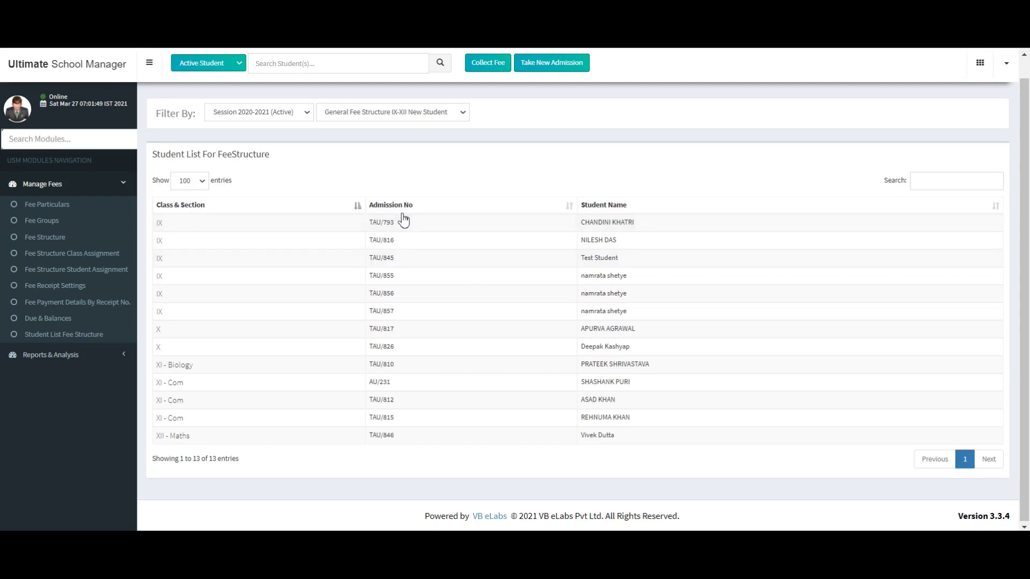